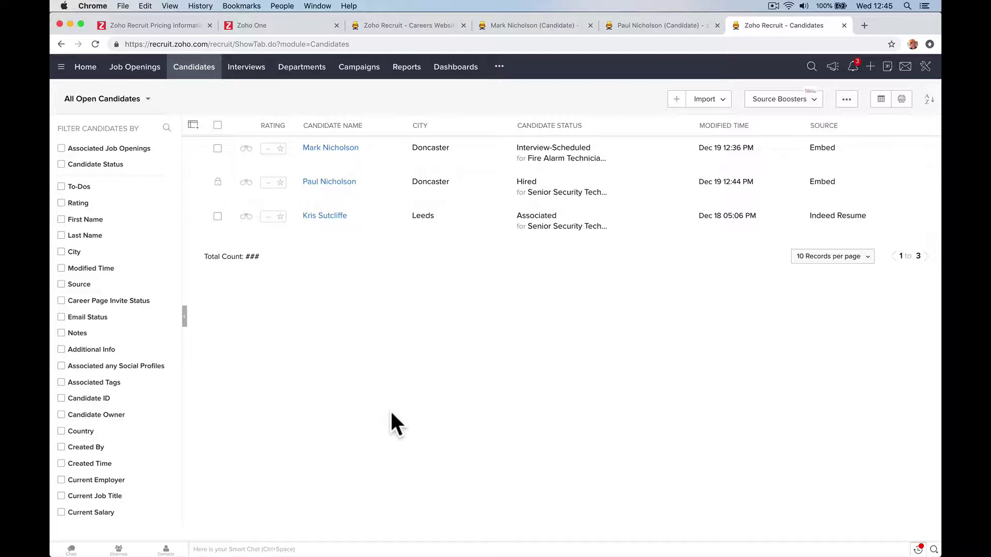
- Open the Fire Alarm Technician candidate's record, check its Actions and more-options menus, and jump to Interviews
left_click(343, 152)
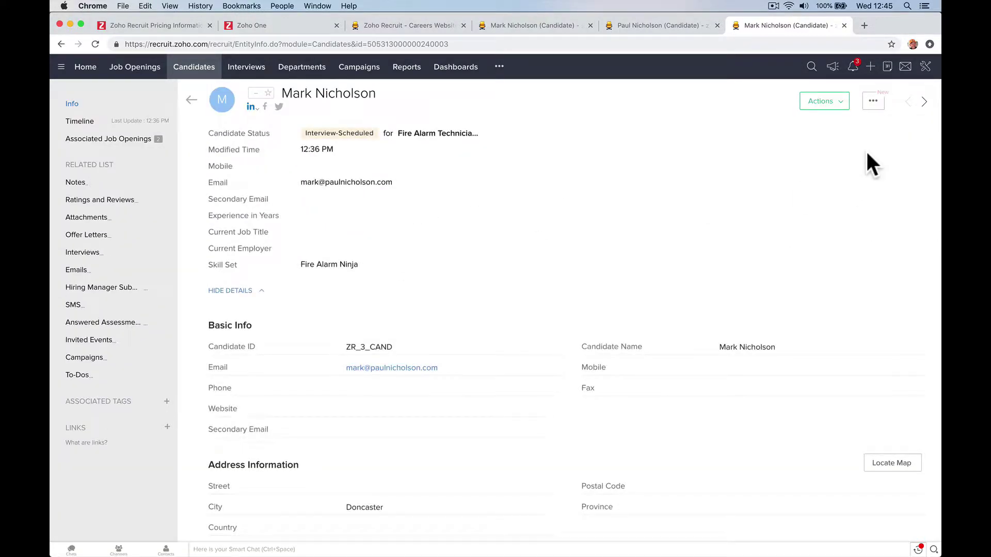
left_click(836, 103)
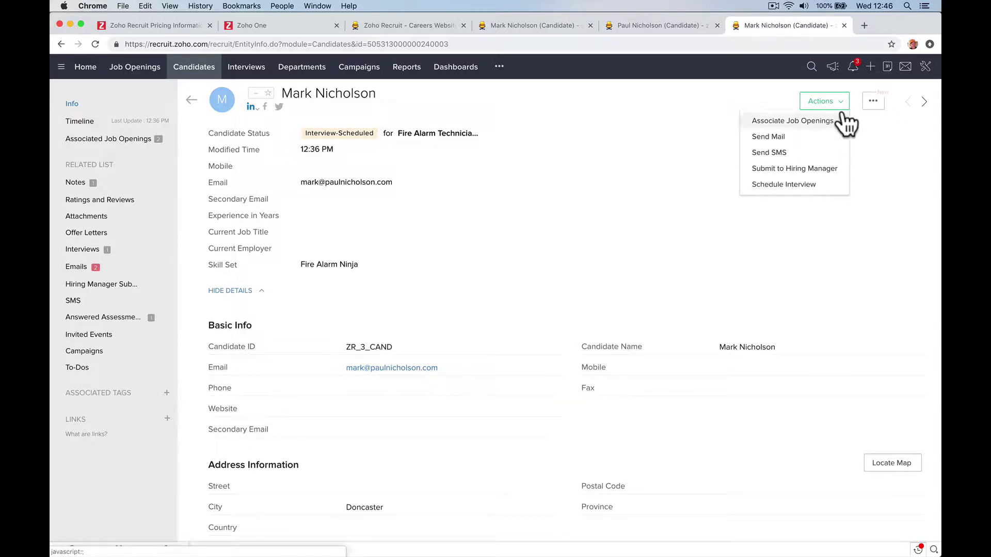
left_click(873, 102)
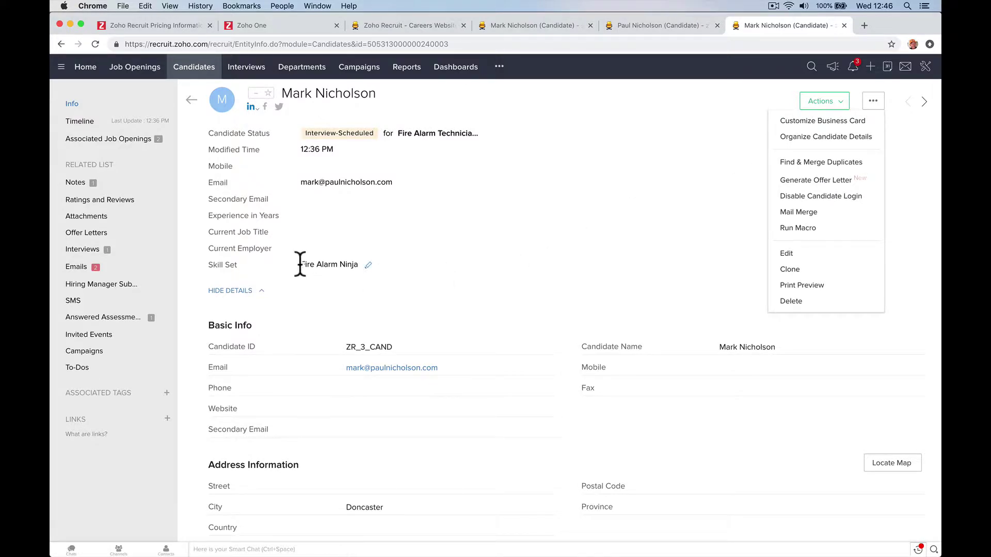
left_click(135, 251)
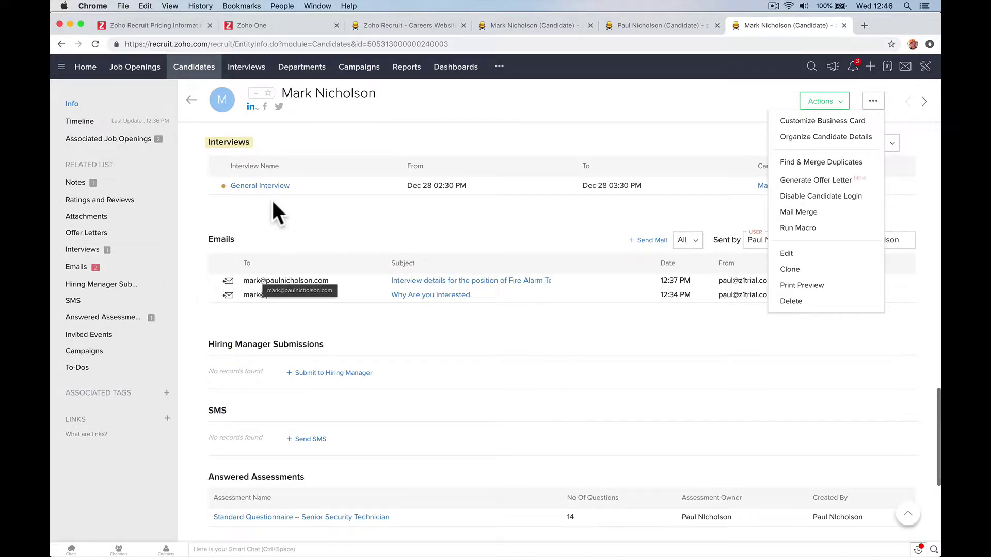
- On the General Interview record, save a note titled Meeting reading 'Excellent make an offer.'
left_click(261, 187)
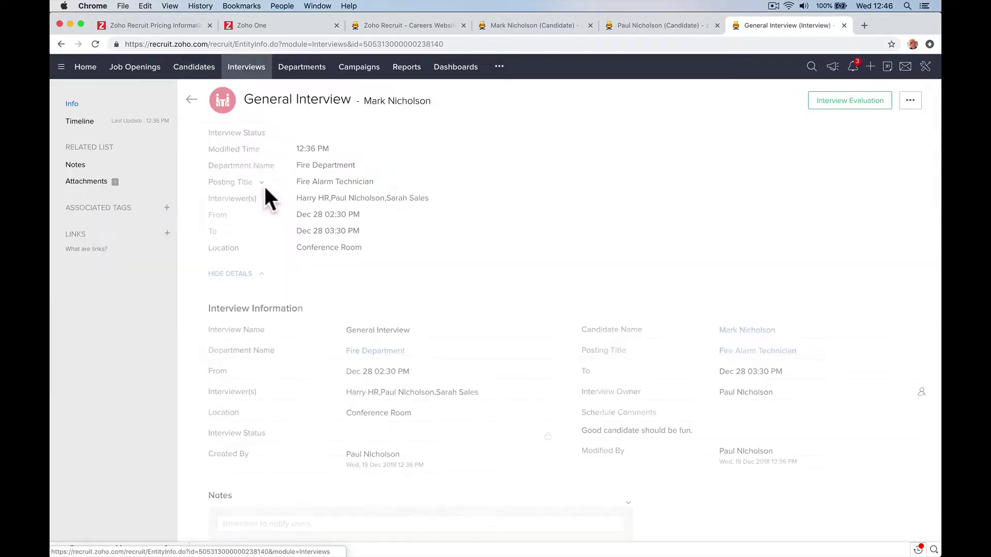
scroll(432, 302, "down", 3)
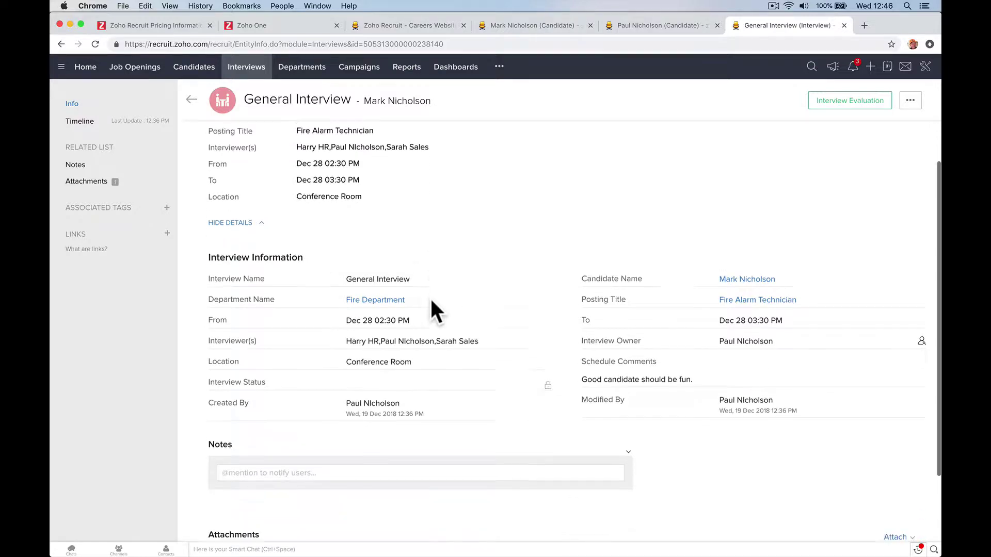
left_click(351, 412)
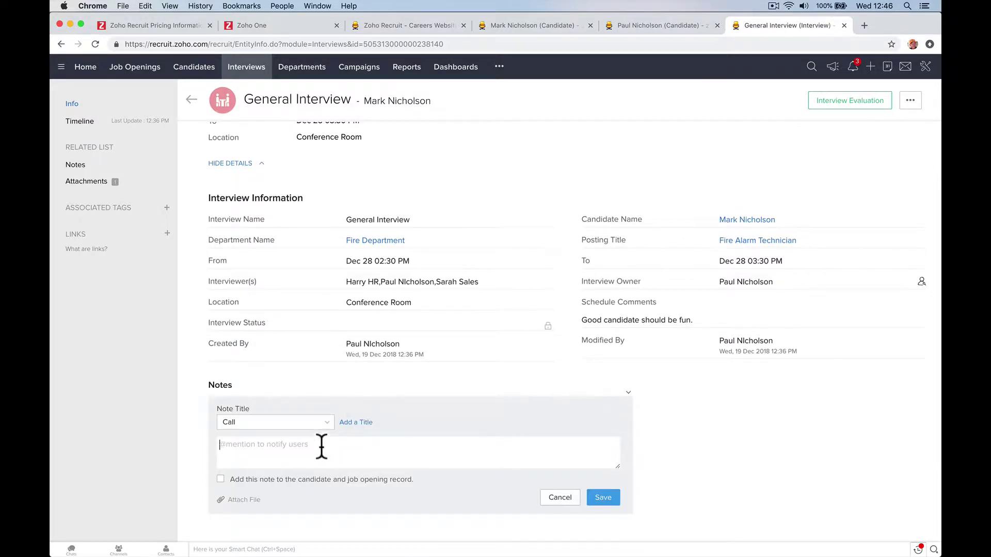
left_click(318, 423)
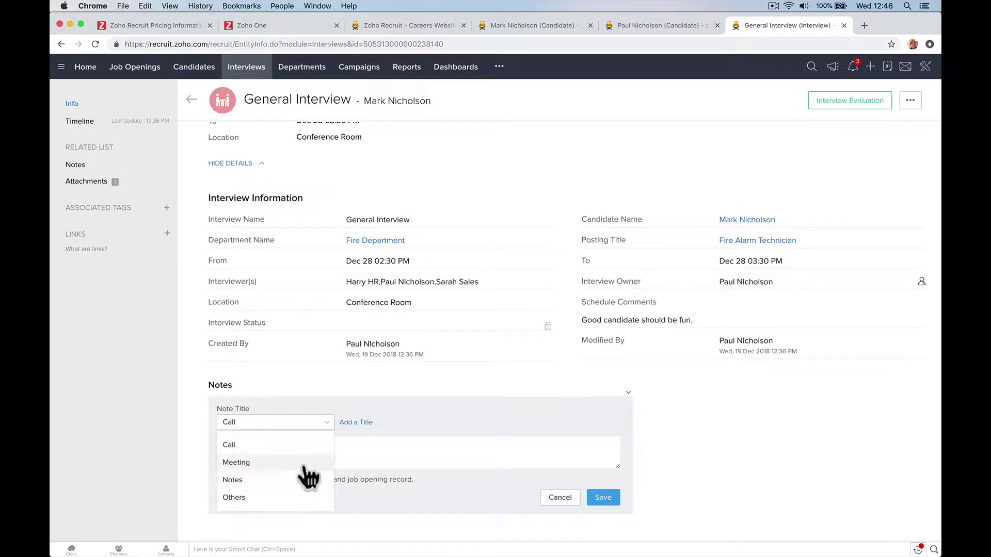
left_click(305, 463)
left_click(296, 457)
type("Exce")
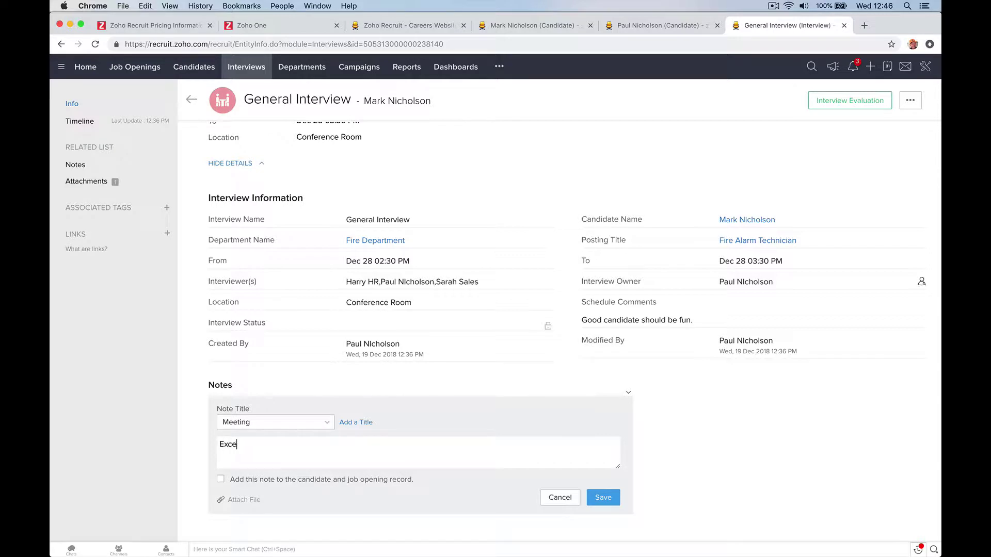
type("llent make an offer.")
left_click(600, 499)
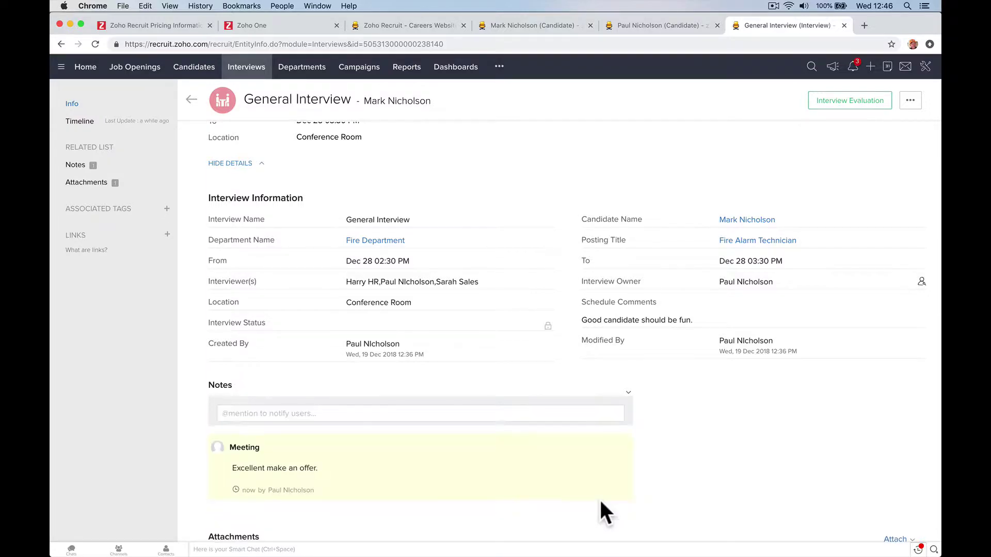
- In Interview Evaluation, set the status to Selected with the comment 'Yes excellent make an offer.'
scroll(502, 403, "up", 3)
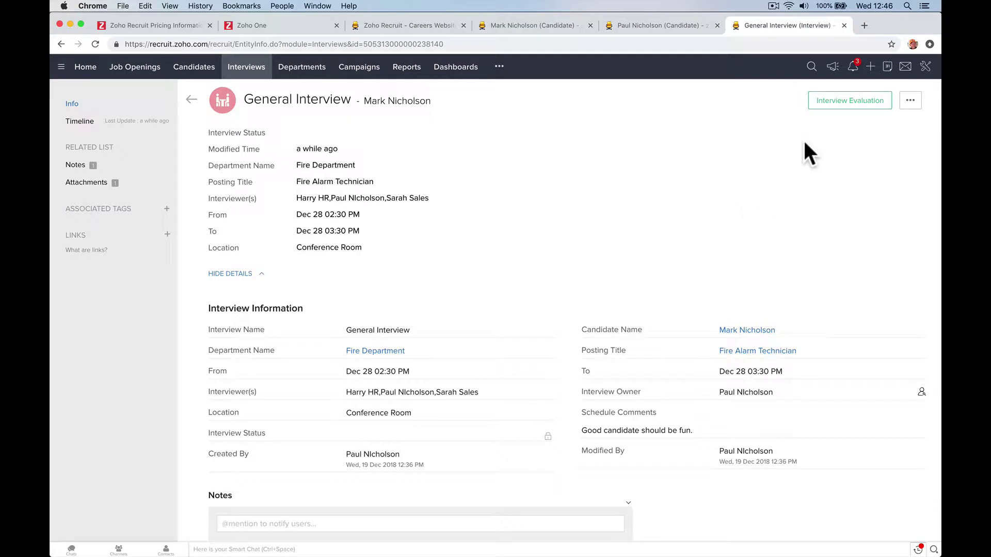
left_click(850, 100)
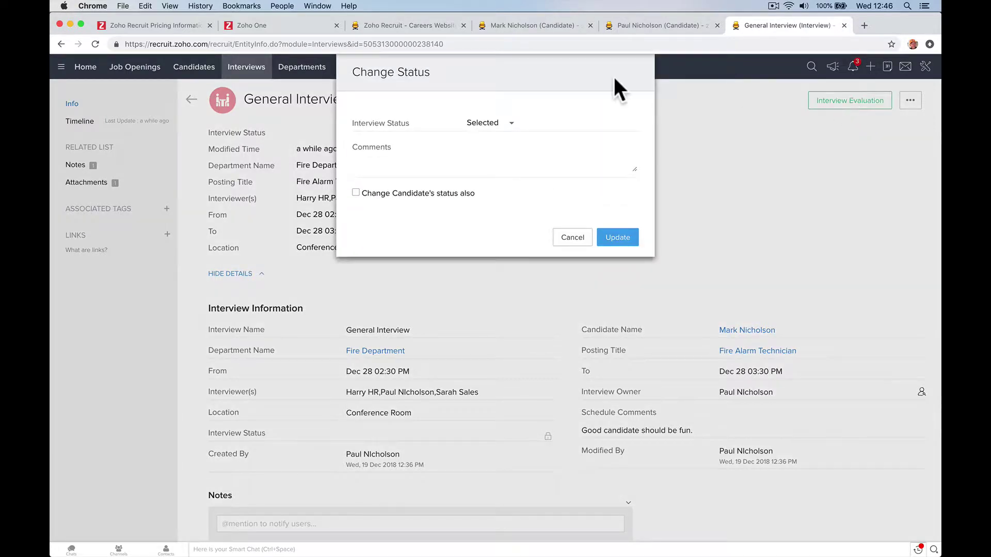
left_click(492, 124)
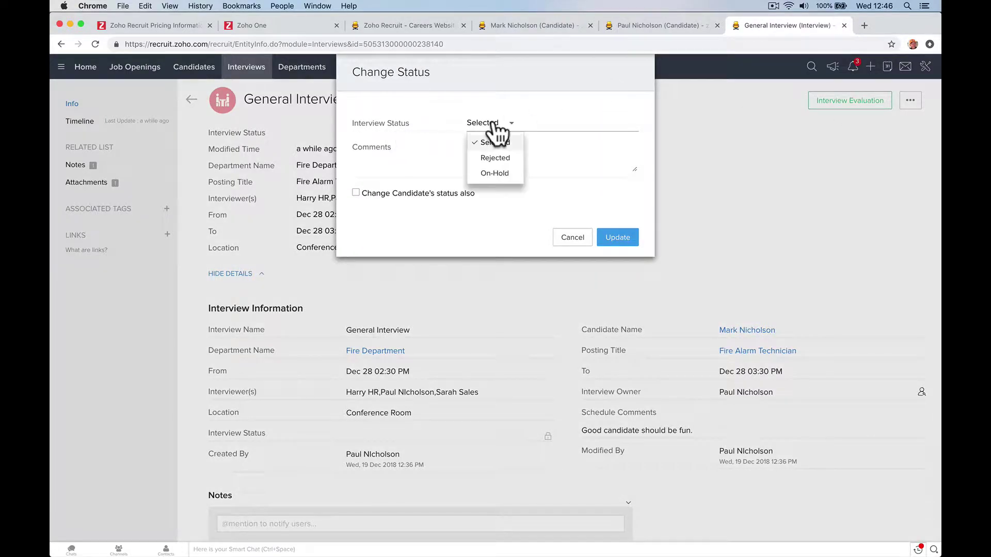
left_click(494, 157)
left_click(496, 127)
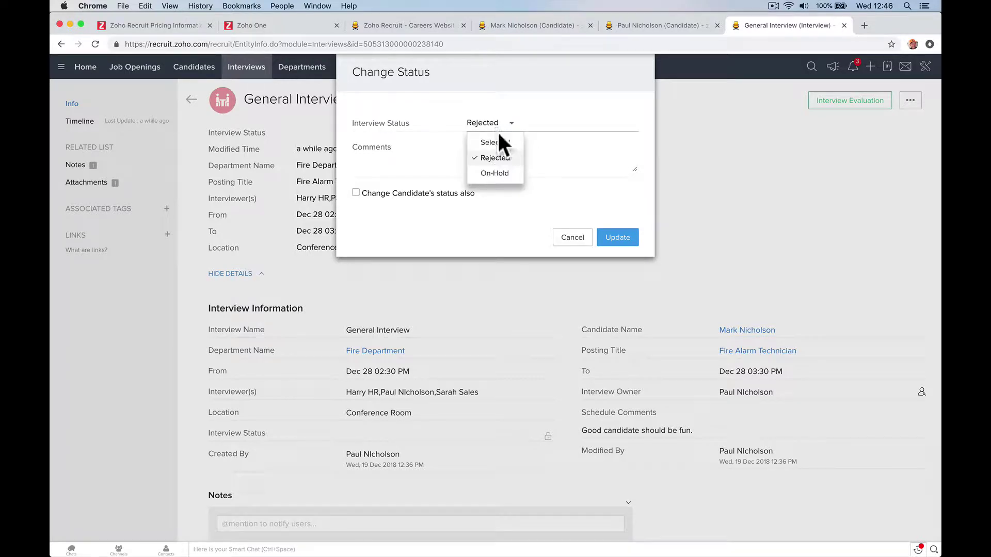
left_click(496, 174)
left_click(496, 128)
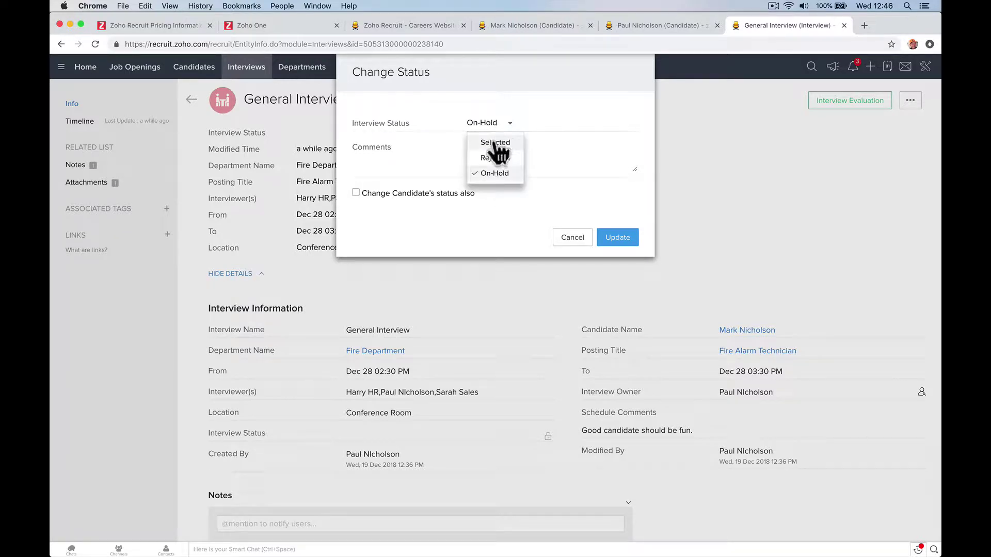
left_click(494, 144)
left_click(485, 163)
type("Yes ")
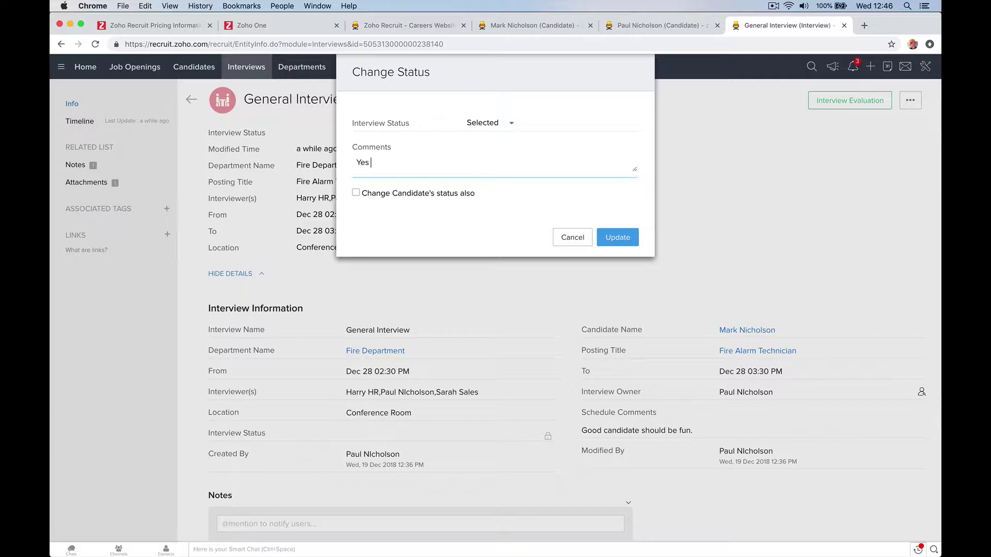
type("excellentg")
type("t ma")
type("ke an offe.r")
key("BackSpace")
key("BackSpace")
key("BackSpace")
type("r.")
- Also change the candidate's status to To-be-Offered and apply the update
left_click(472, 192)
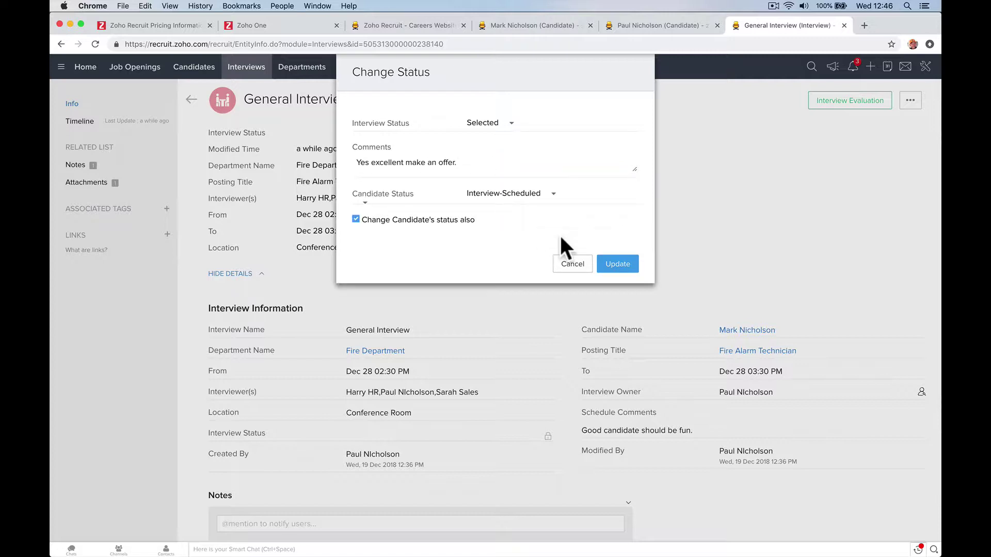
left_click(547, 196)
scroll(565, 283, "down", 1)
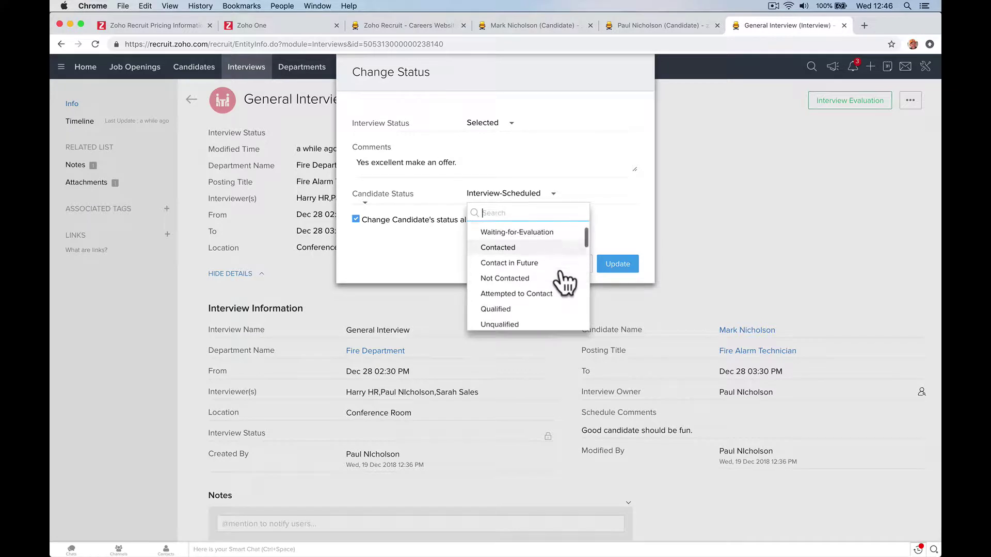
scroll(565, 282, "down", 5)
scroll(565, 283, "down", 5)
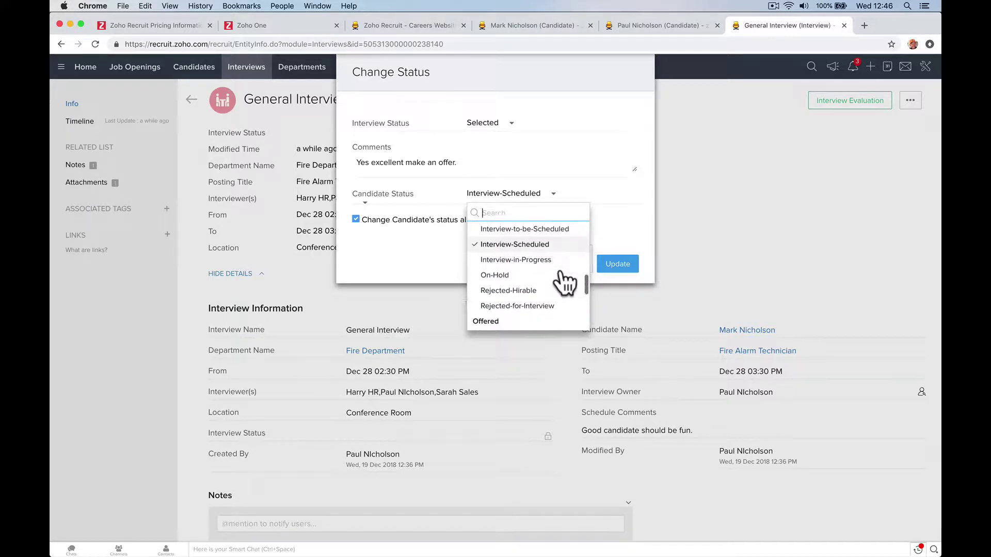
scroll(565, 283, "up", 4)
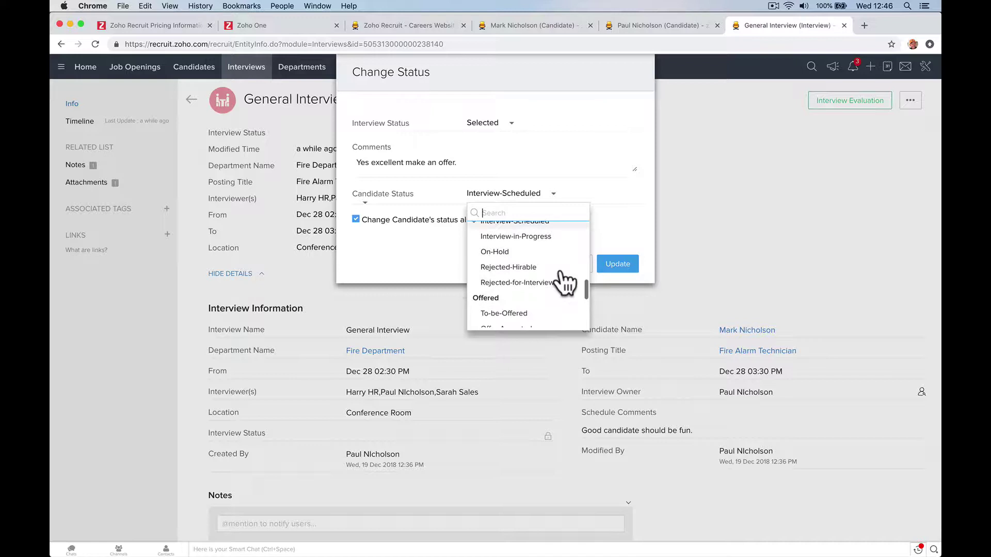
scroll(565, 283, "down", 5)
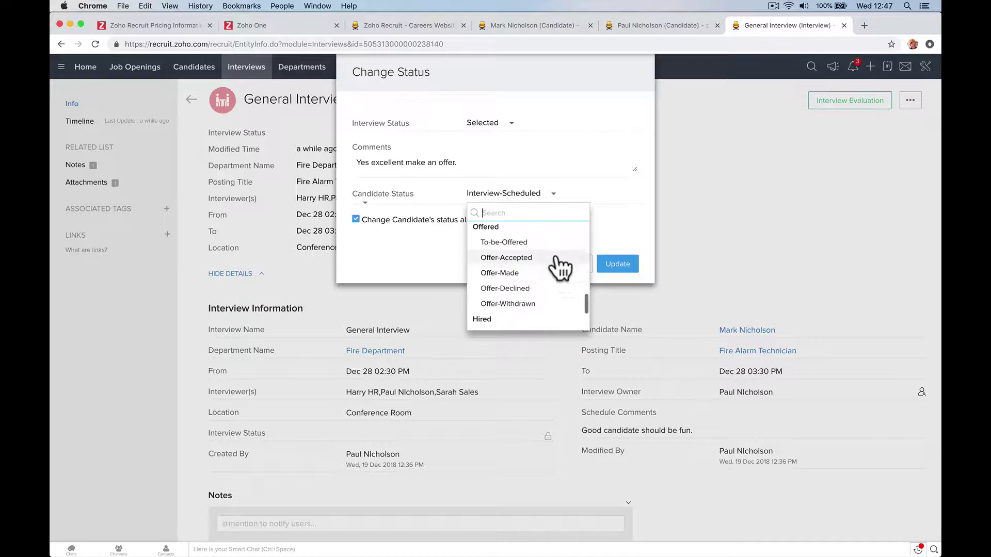
left_click(553, 243)
left_click(599, 262)
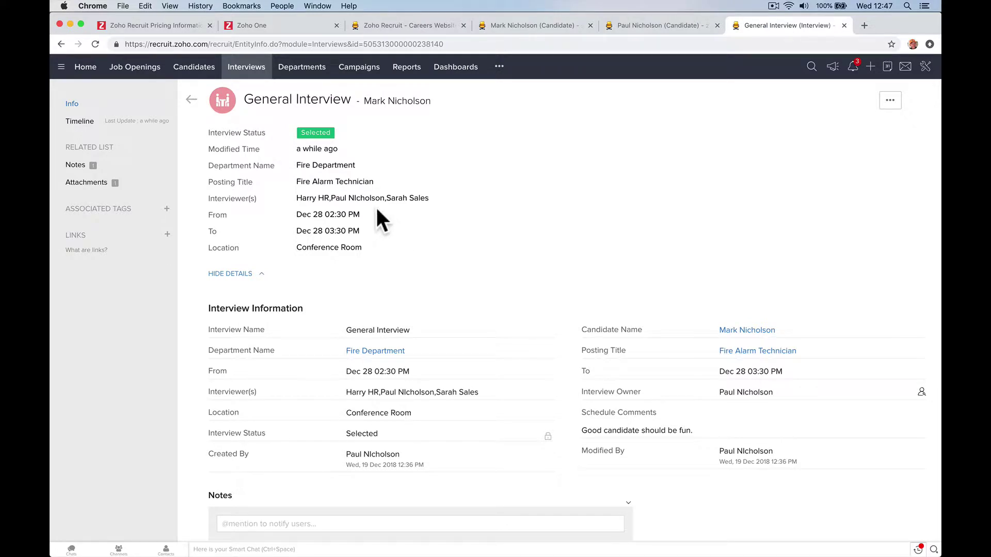
- From the Candidates list, open the To-be-Offered candidate and go to the Offer Letters list
left_click(195, 72)
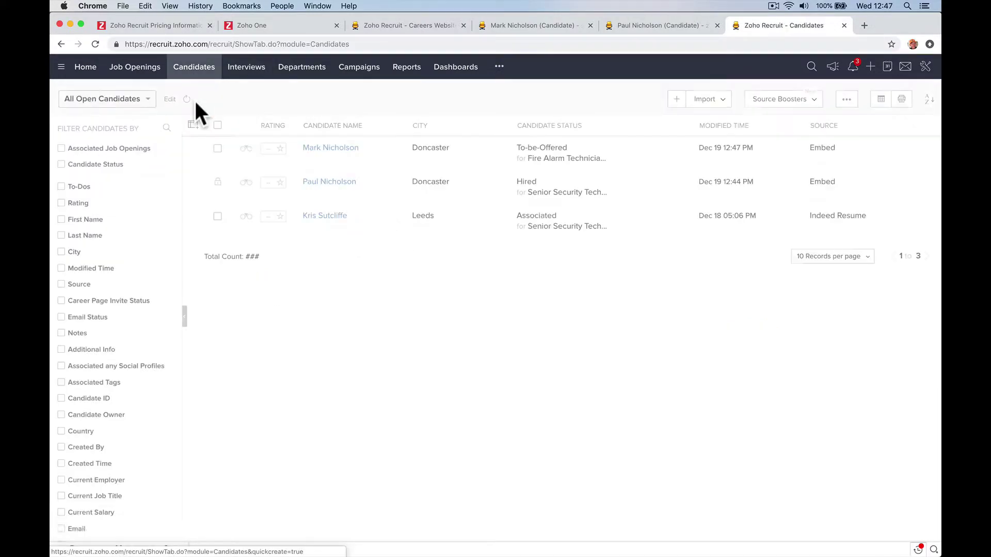
left_click(353, 154)
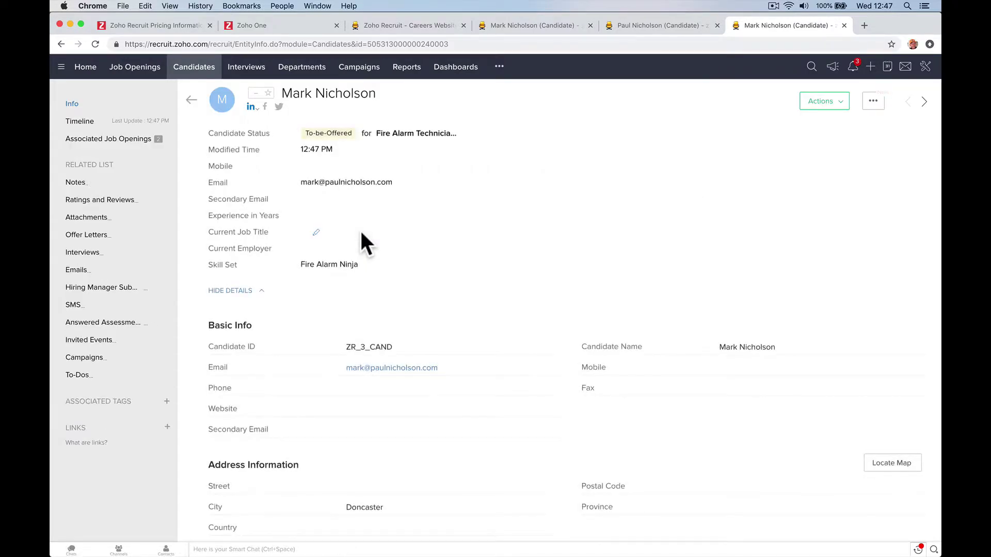
left_click(149, 233)
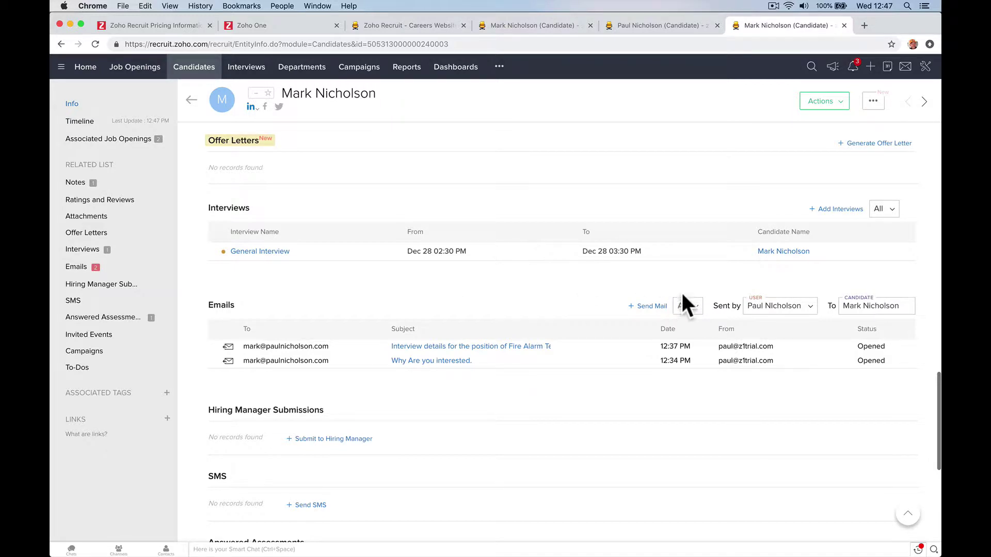
- Start an offer letter with the Offer of Employment template for the Fire Alarm Technician posting
left_click(877, 144)
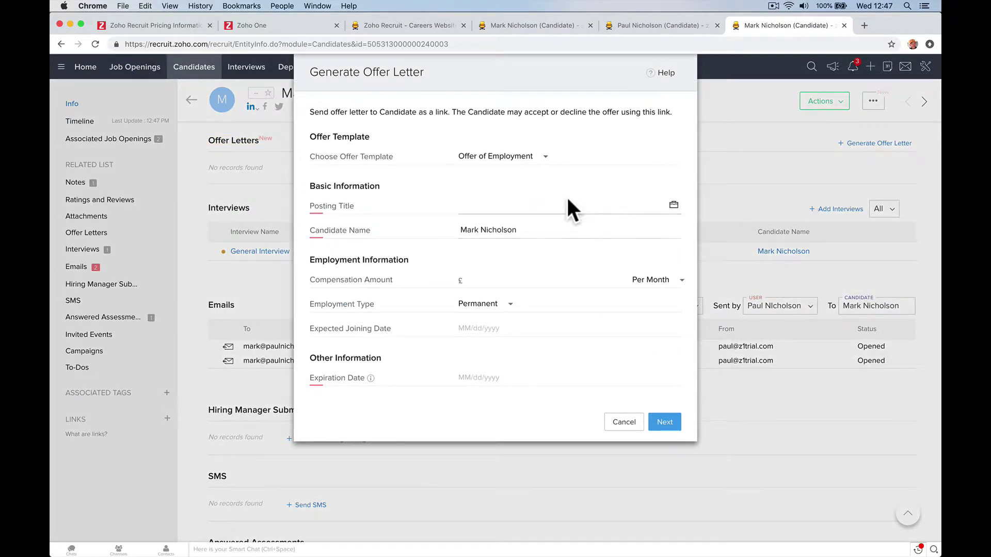
left_click(536, 157)
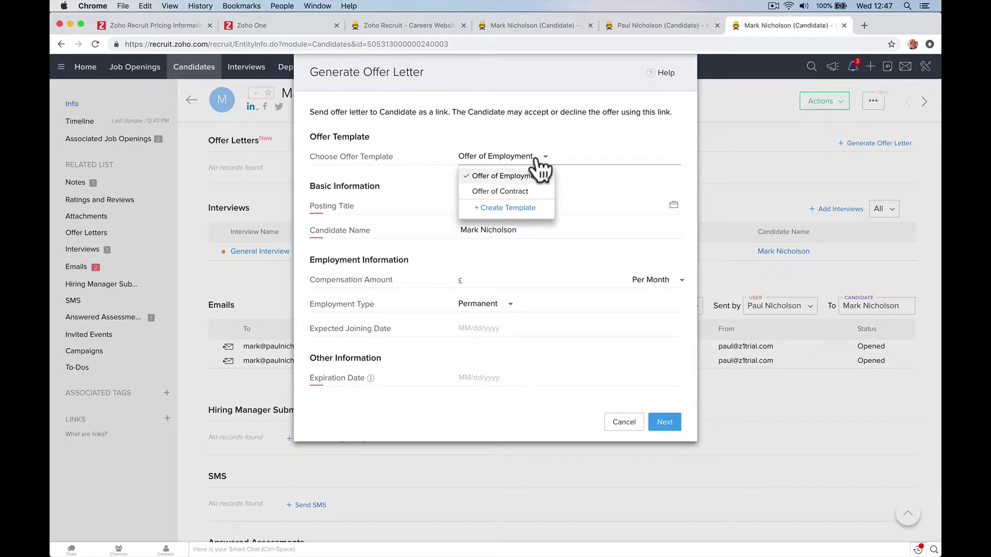
left_click(537, 161)
left_click(519, 204)
left_click(673, 205)
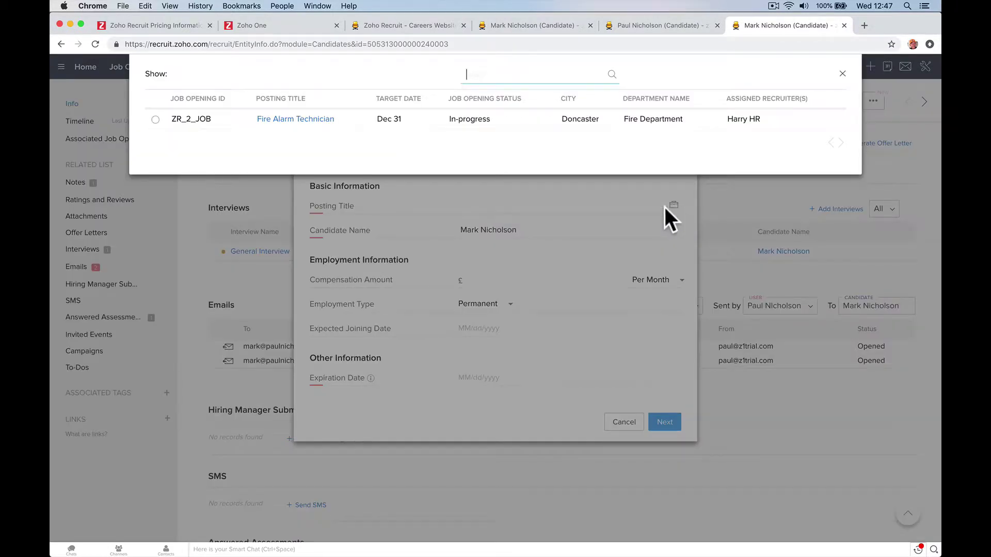
left_click(310, 119)
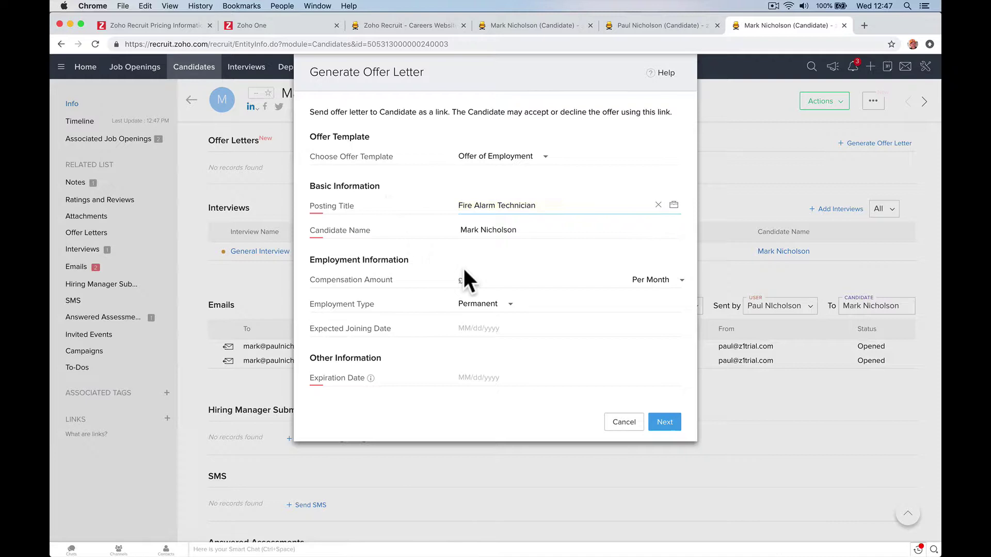
- Set compensation to 30000 Per Year and keep the employment type Permanent
left_click(482, 280)
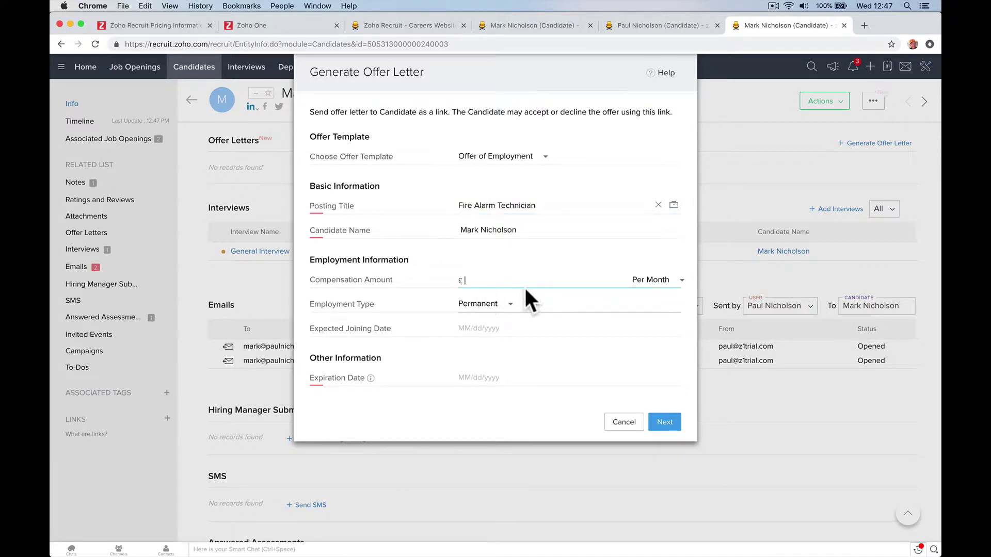
left_click(638, 281)
left_click(655, 346)
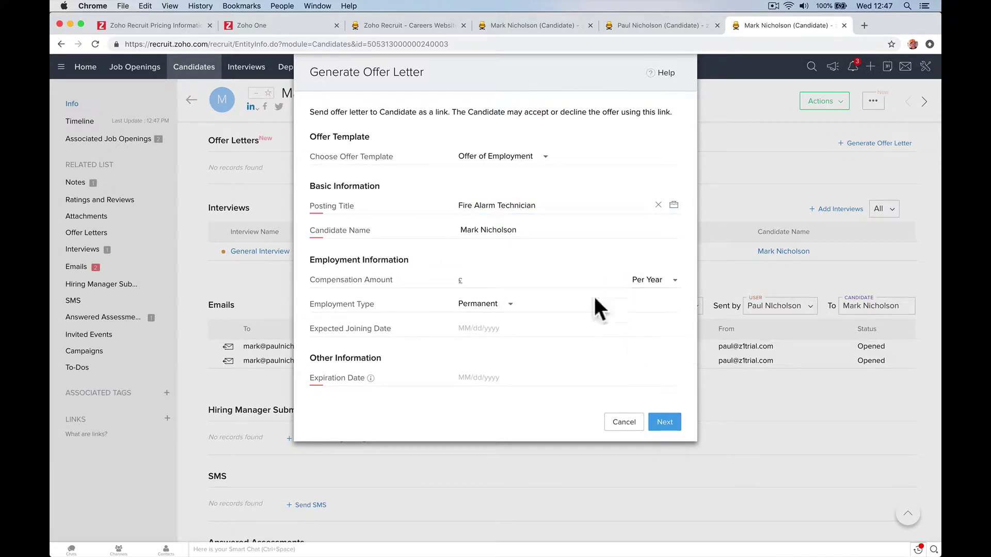
type("30000")
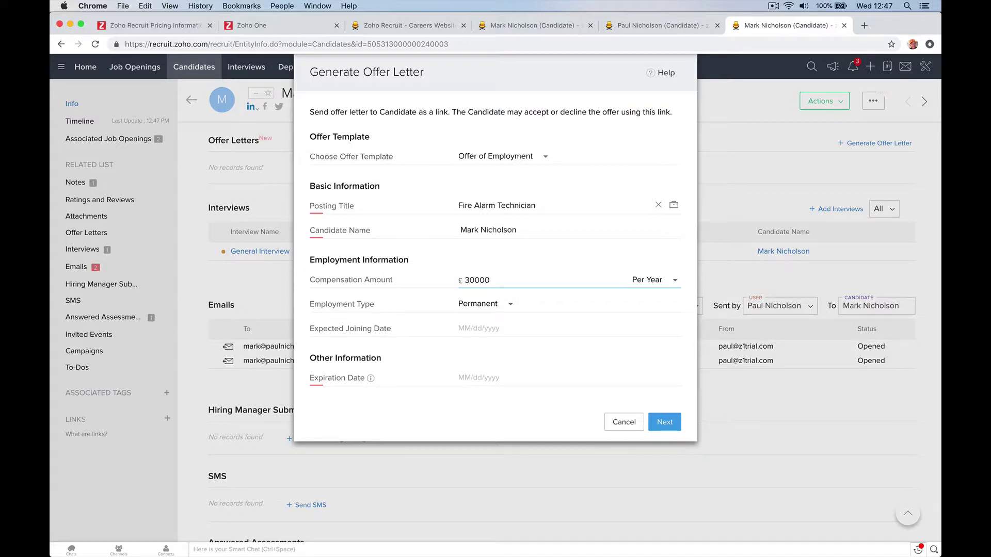
key("Tab")
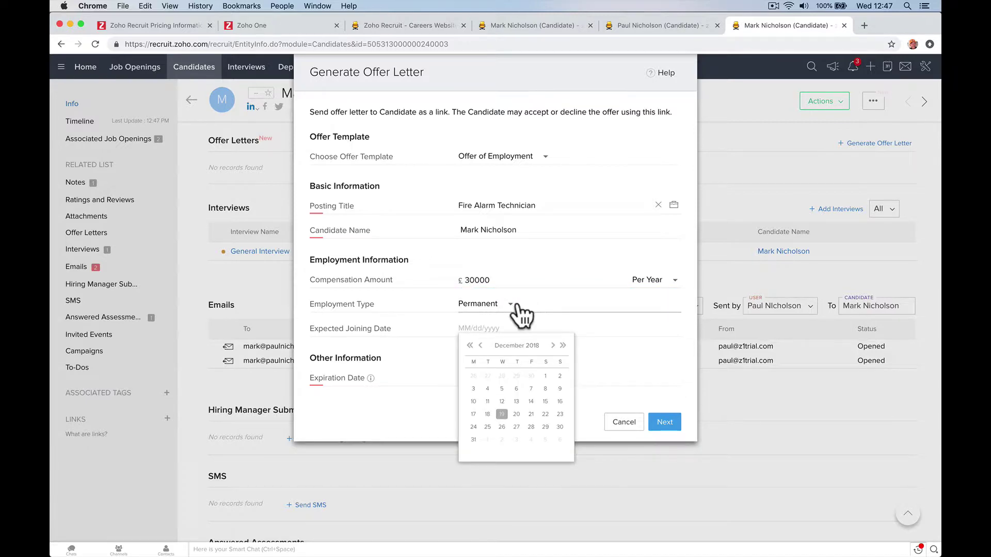
left_click(536, 303)
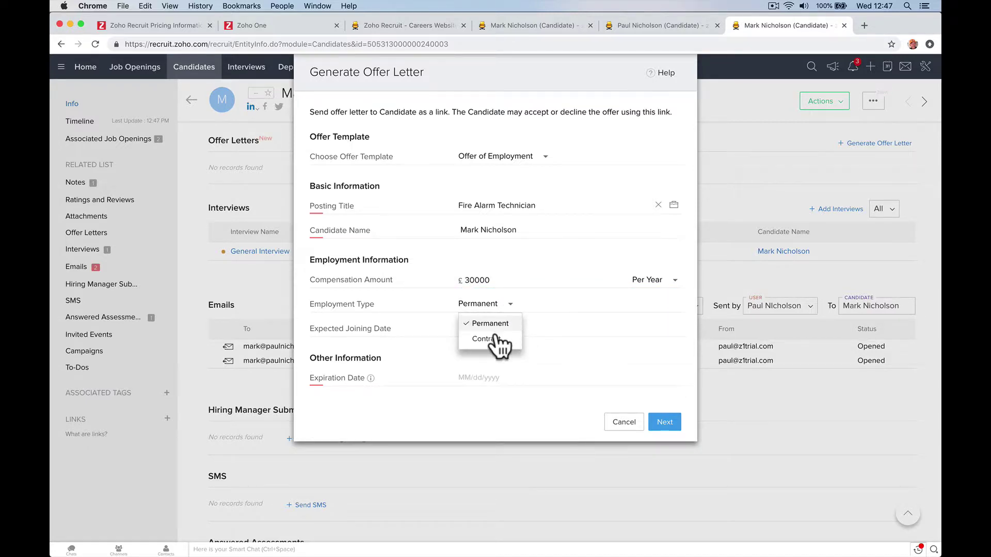
left_click(439, 327)
- Set the joining date to 01/01/2019 and expiration date to 12/31/2018, then continue
left_click(483, 328)
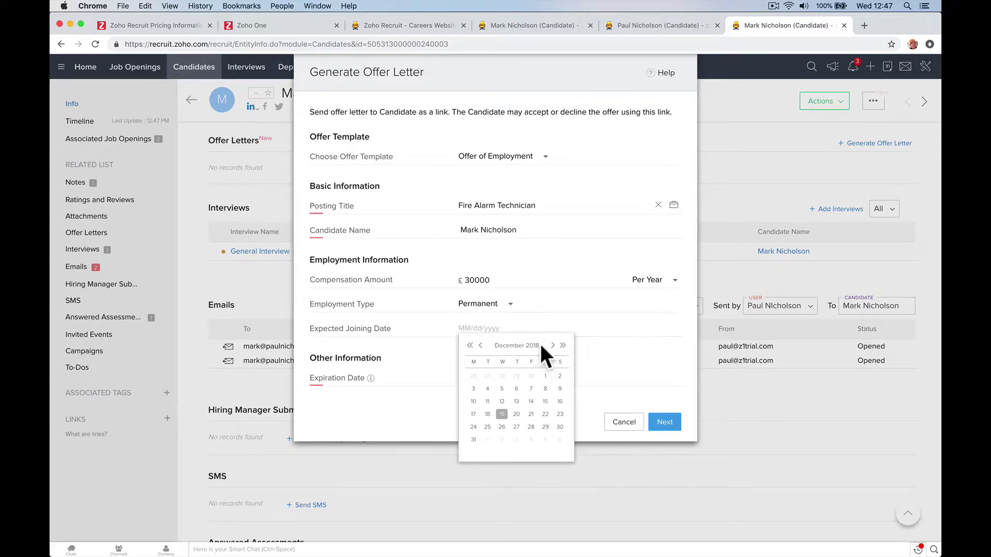
left_click(487, 375)
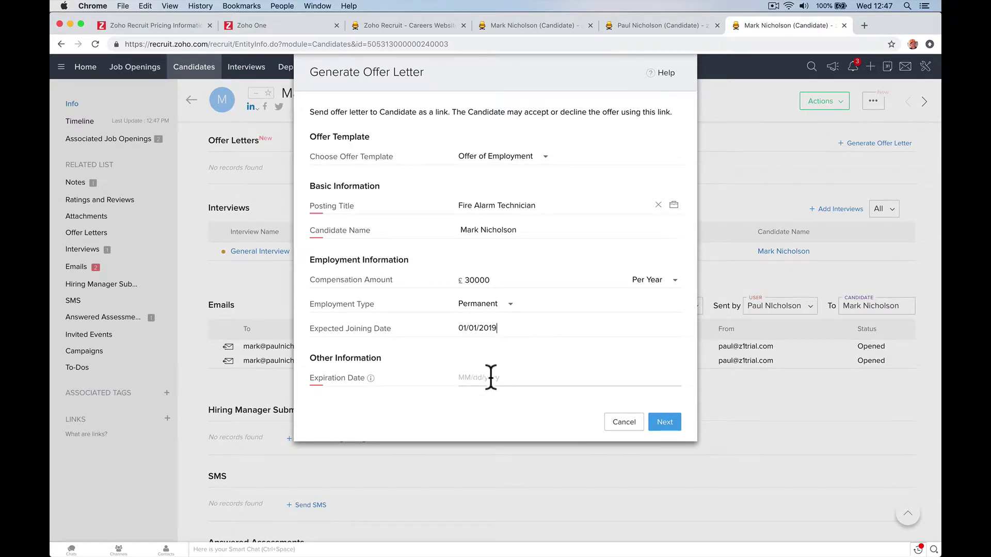
left_click(488, 376)
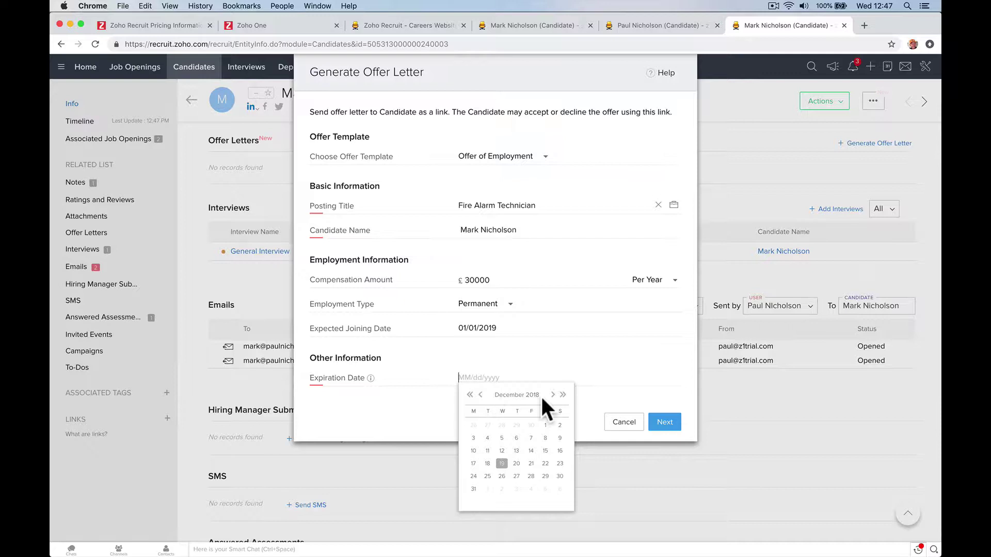
left_click(554, 395)
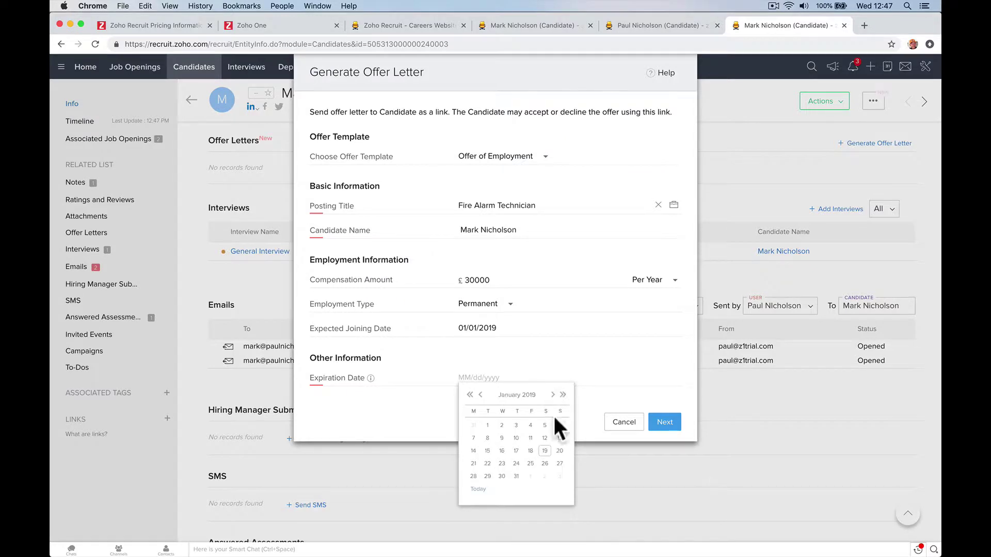
left_click(502, 476)
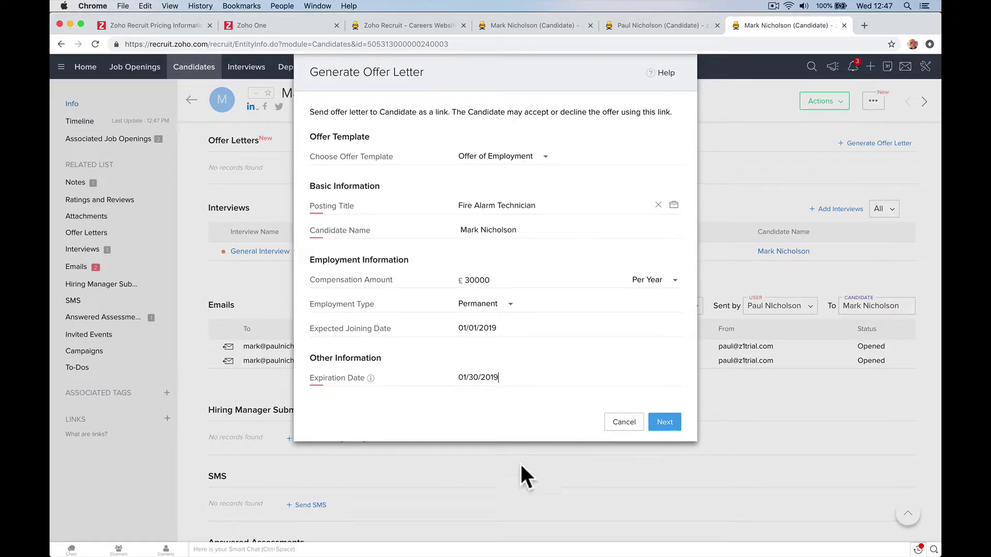
left_click(495, 378)
left_click(481, 395)
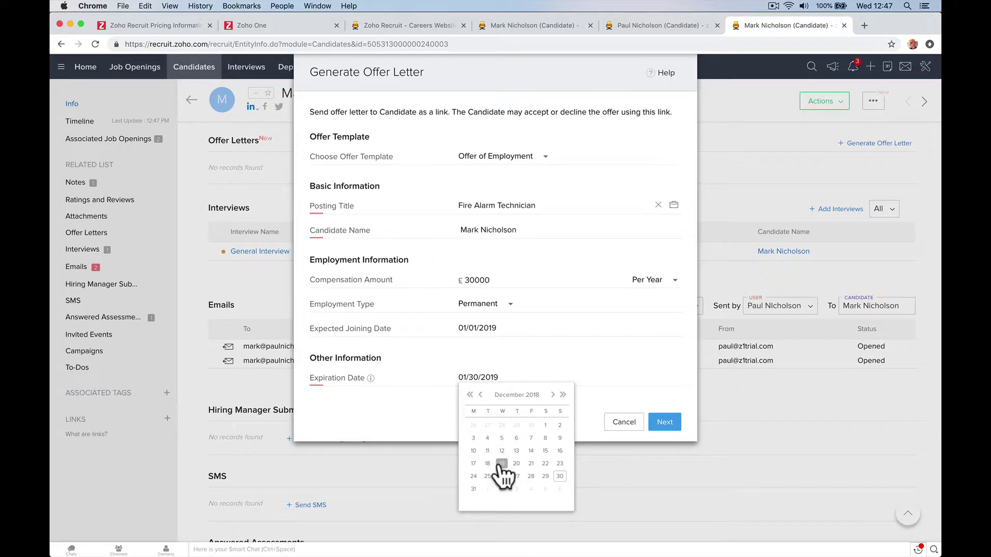
left_click(474, 488)
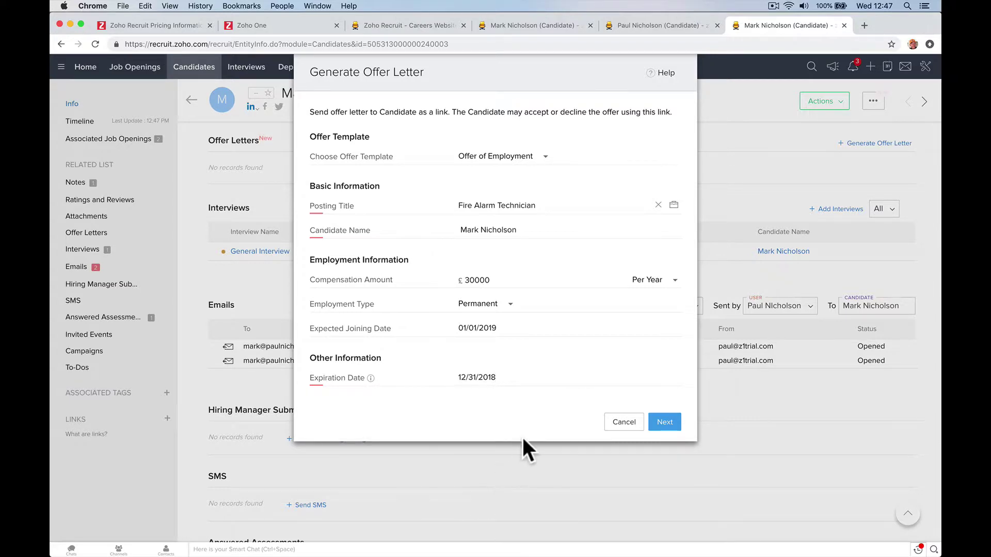
left_click(665, 423)
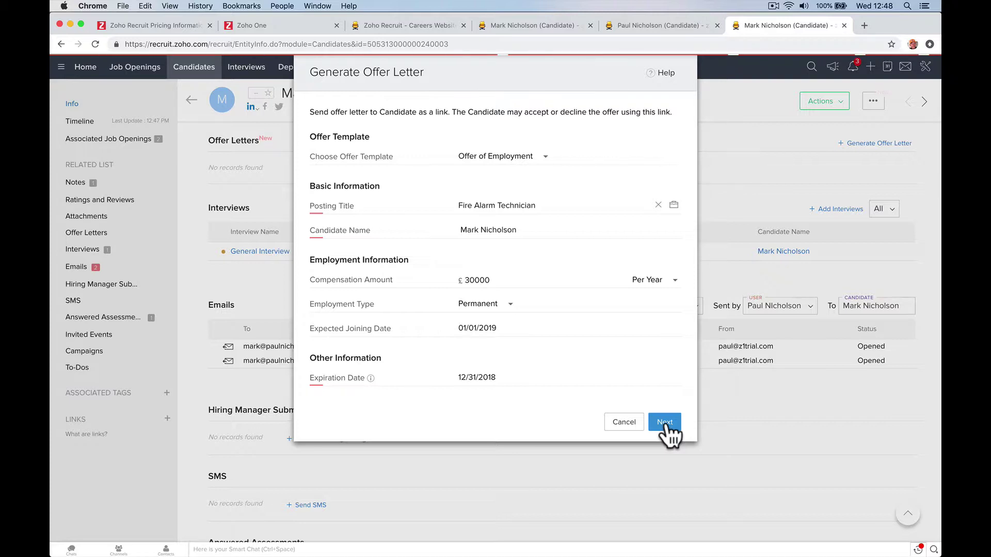
- Preview the offer letter and give the offer email the subject 'We'd Like You To Join Us'
left_click(665, 422)
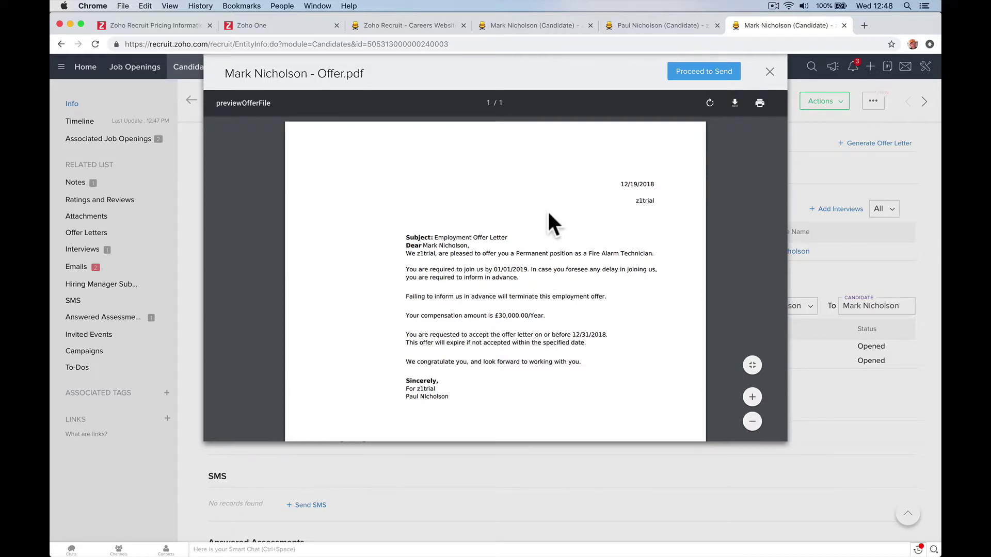
left_click(703, 72)
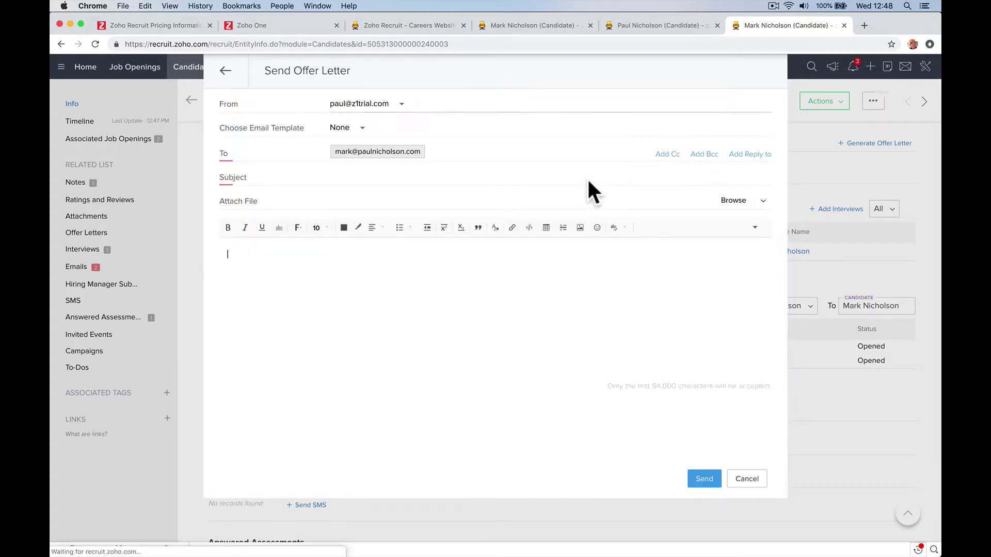
left_click(439, 181)
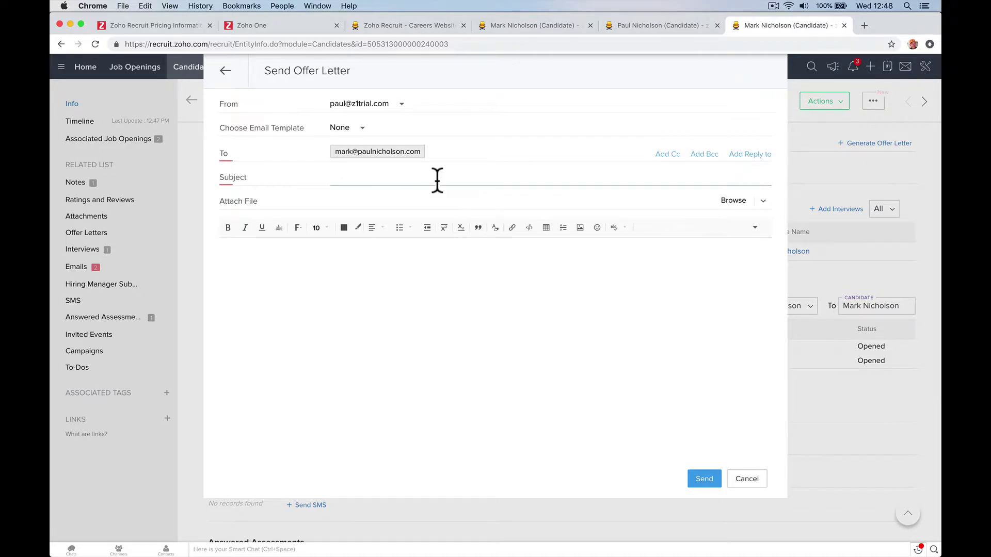
type("Mar")
key("BackSpace")
key("BackSpace")
key("BackSpace")
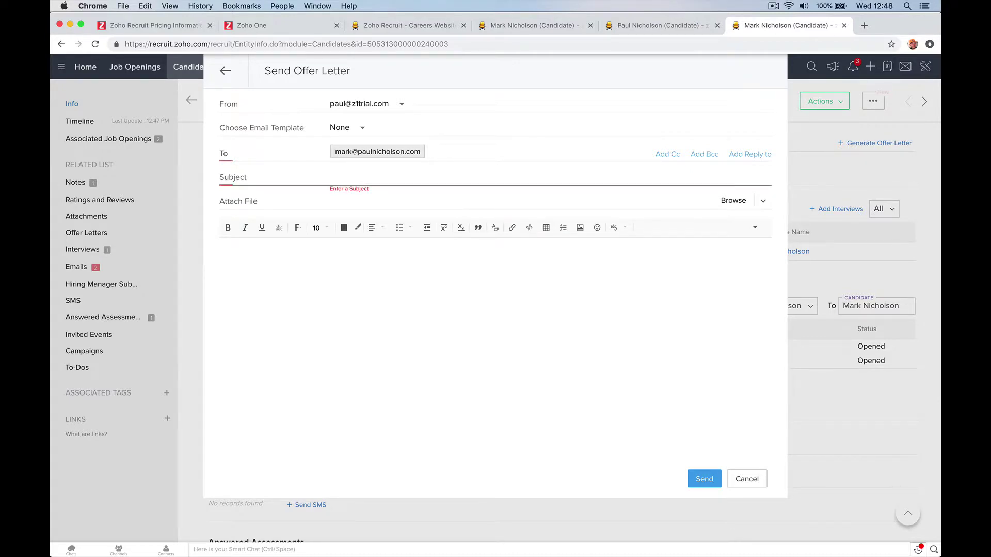
type("We'd Like Y")
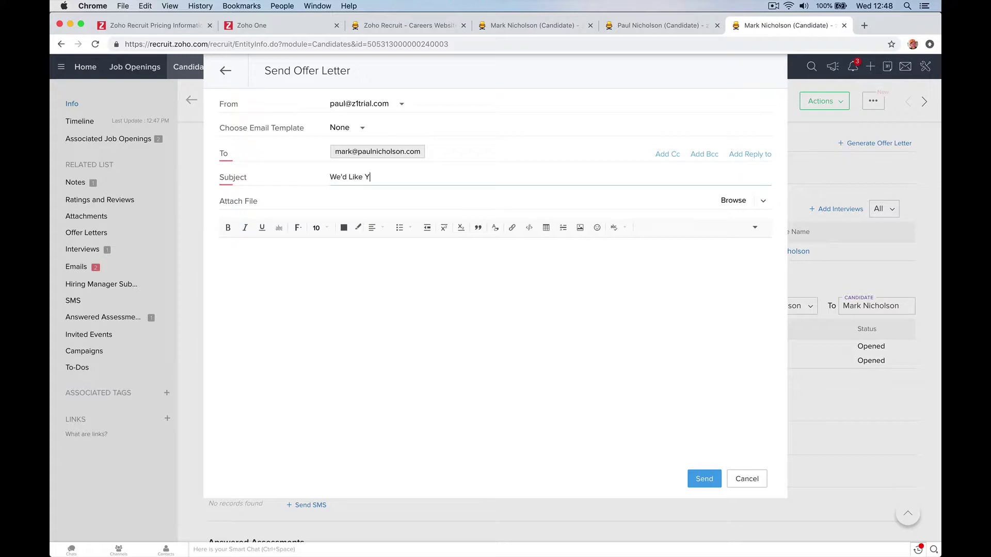
type("ou to Join")
key("BackSpace")
key("BackSpace")
key("BackSpace")
type("Us")
key("BackSpace")
- Write a short congratulations body, including 'Come work here.', with a sign-off, and send the email
left_click(403, 273)
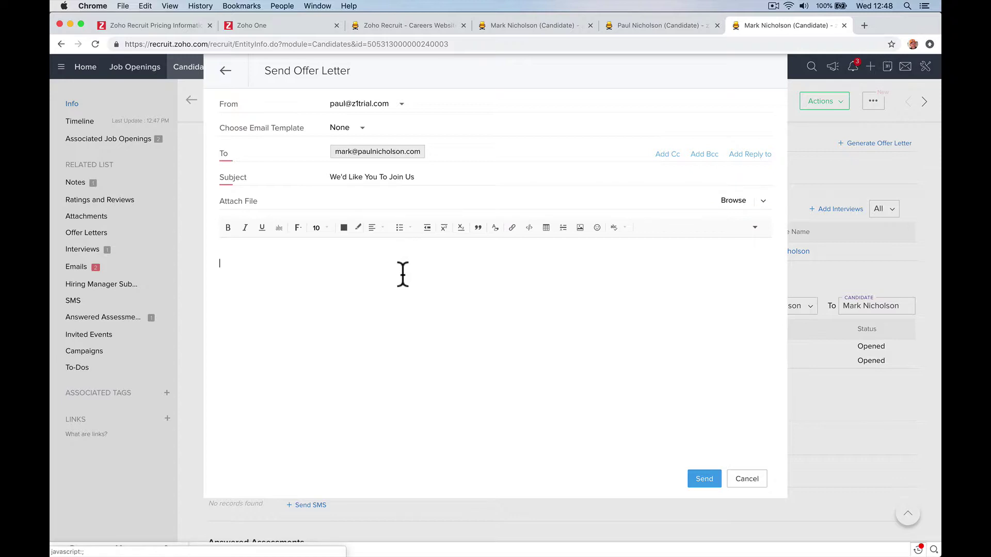
type("Hi Mark, ")
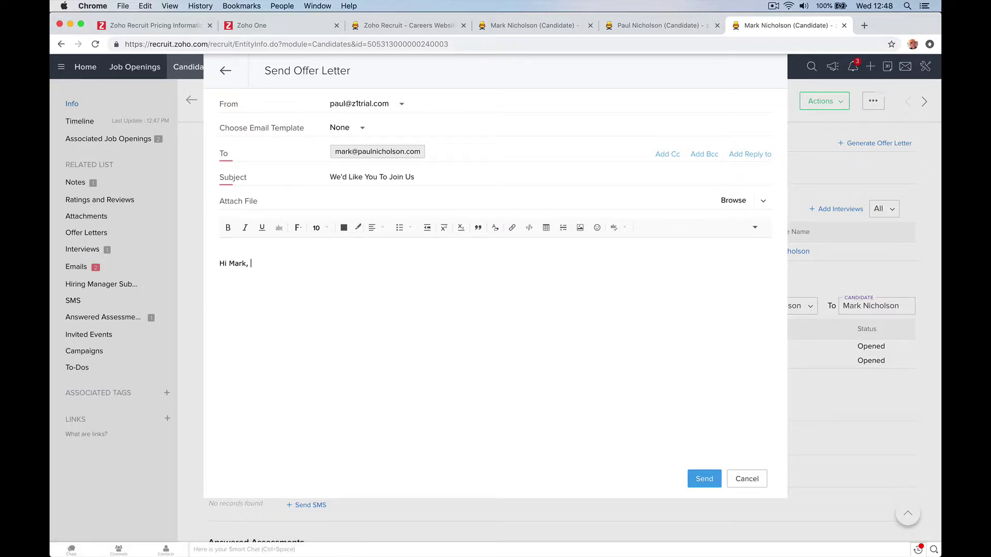
type("Congrats.")
key("Return")
type("Come work here.")
key("Return")
key("Return")
type("Pa")
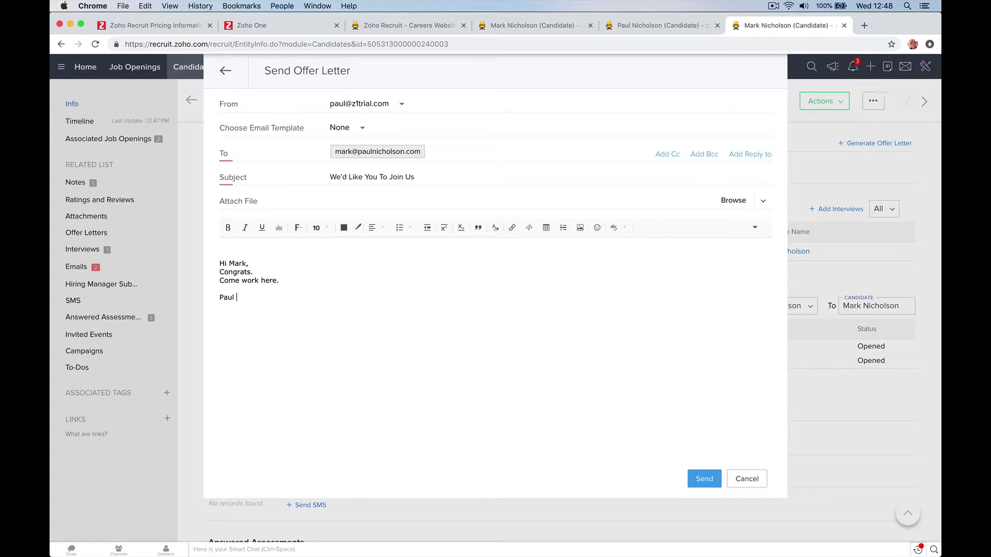
type("ul")
left_click(697, 479)
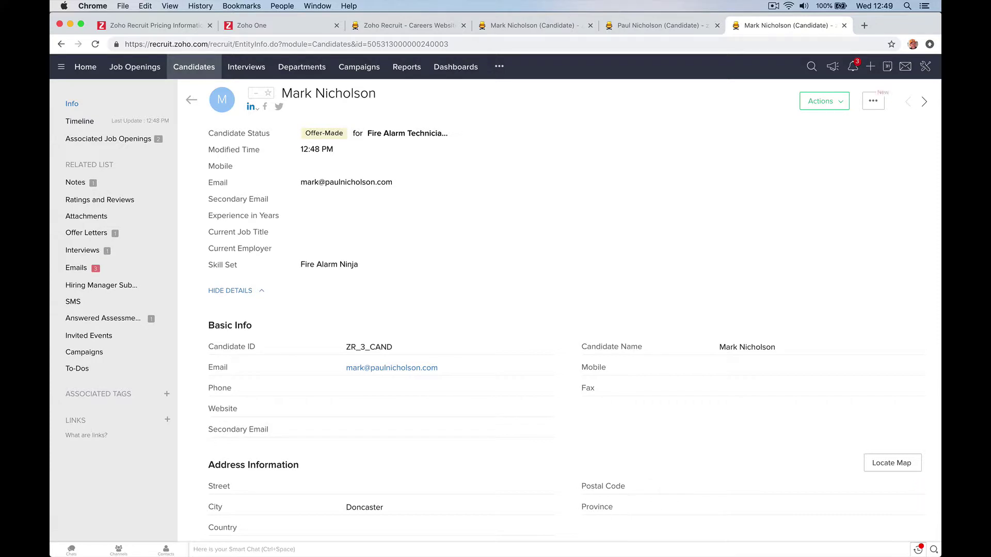
- In Mail, open the 'We'd Like You To Join Us' offer email
left_click(296, 535)
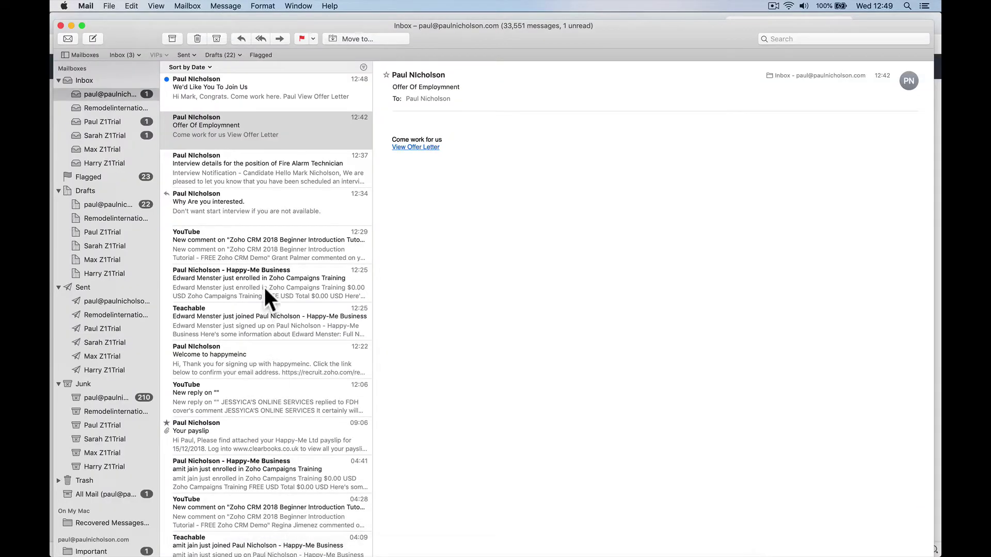
left_click(208, 99)
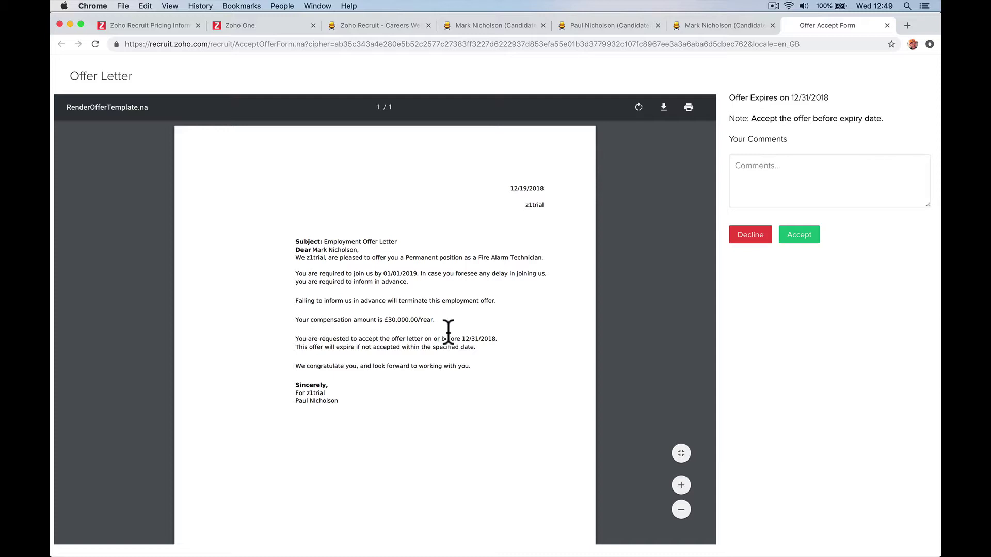
- Accept the offer with the comment 'all good thanks.', confirm, and return to the candidate tab
left_click(765, 197)
type("all good thanks.")
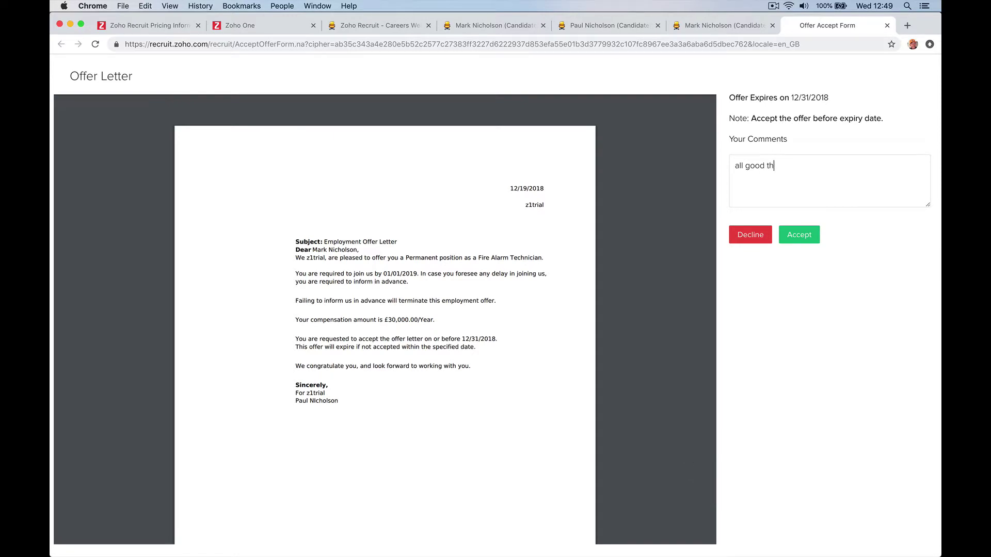
left_click(805, 240)
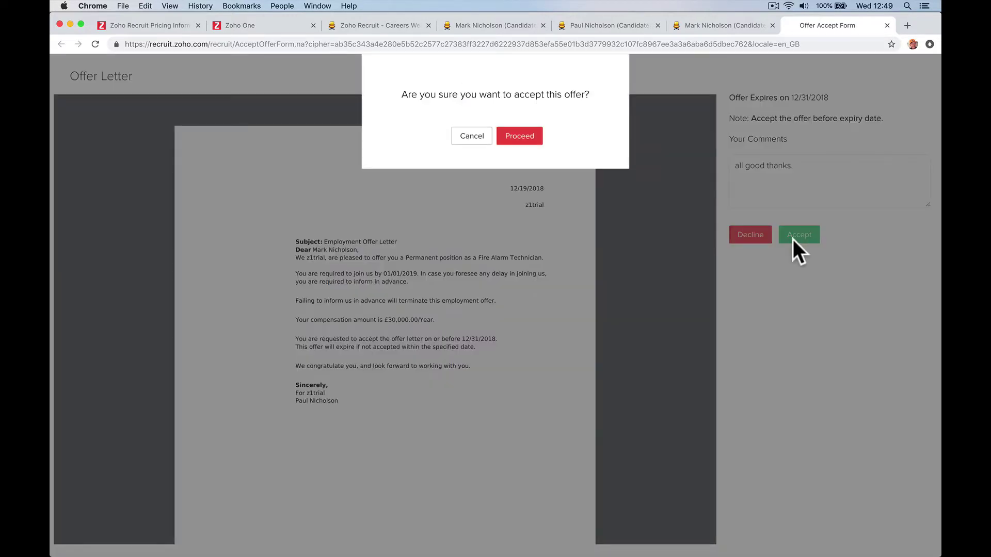
left_click(523, 137)
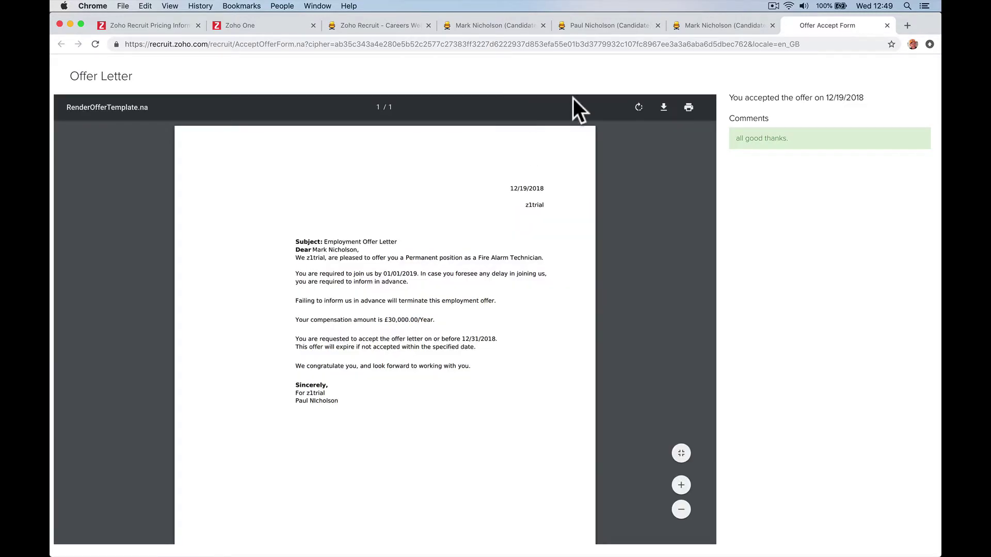
left_click(695, 28)
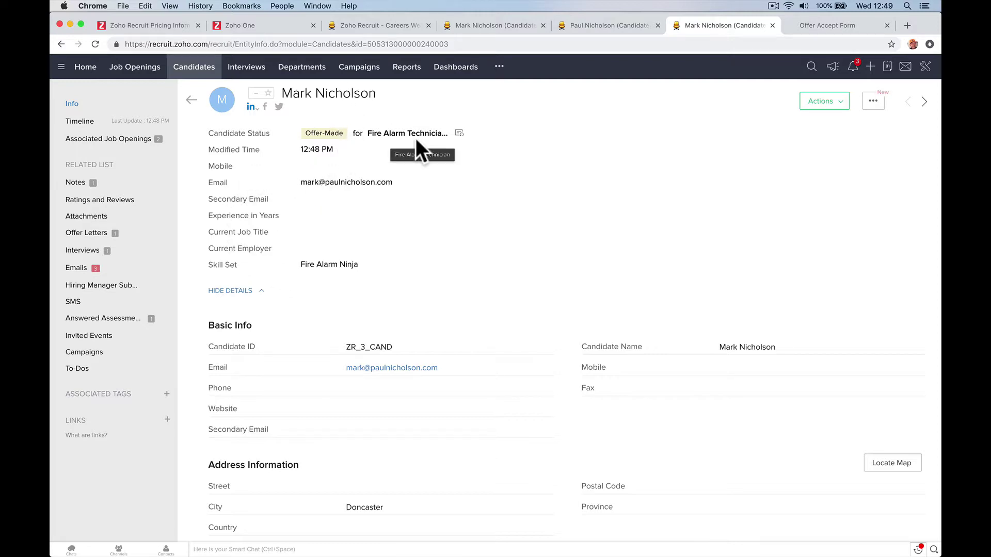
- Change the candidate's status from Offer-Made to Hired, keeping Hire and Lock ticked
left_click(458, 134)
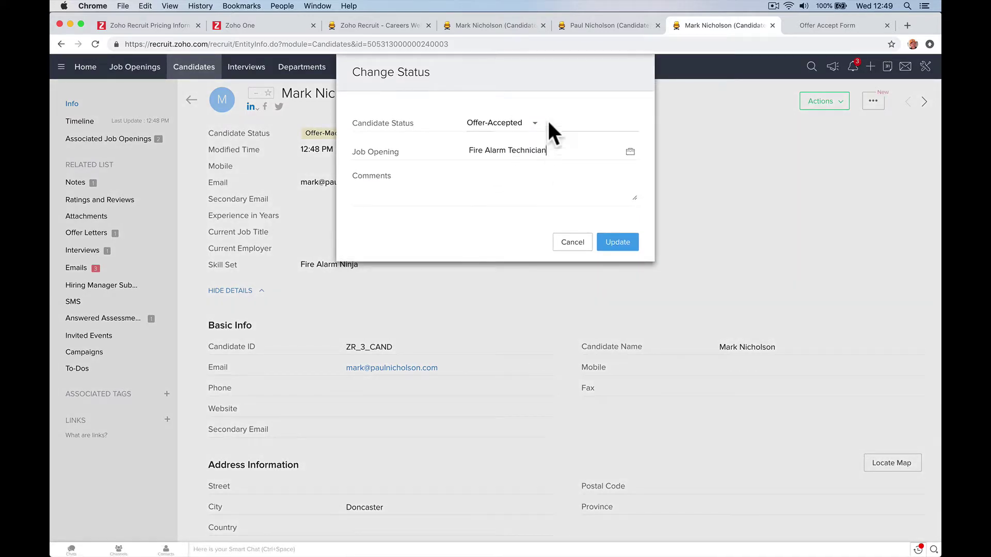
left_click(534, 124)
scroll(532, 187, "down", 10)
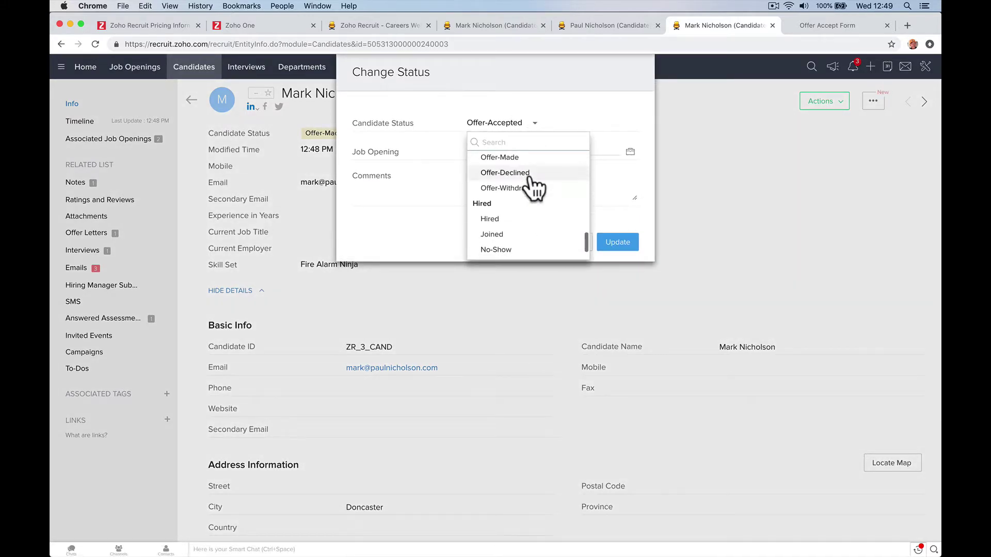
left_click(516, 222)
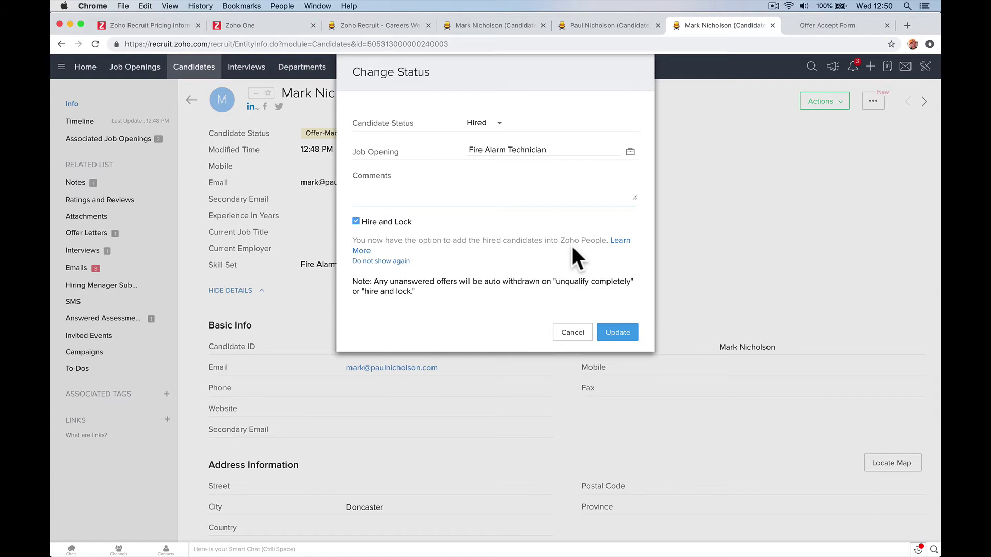
left_click(619, 333)
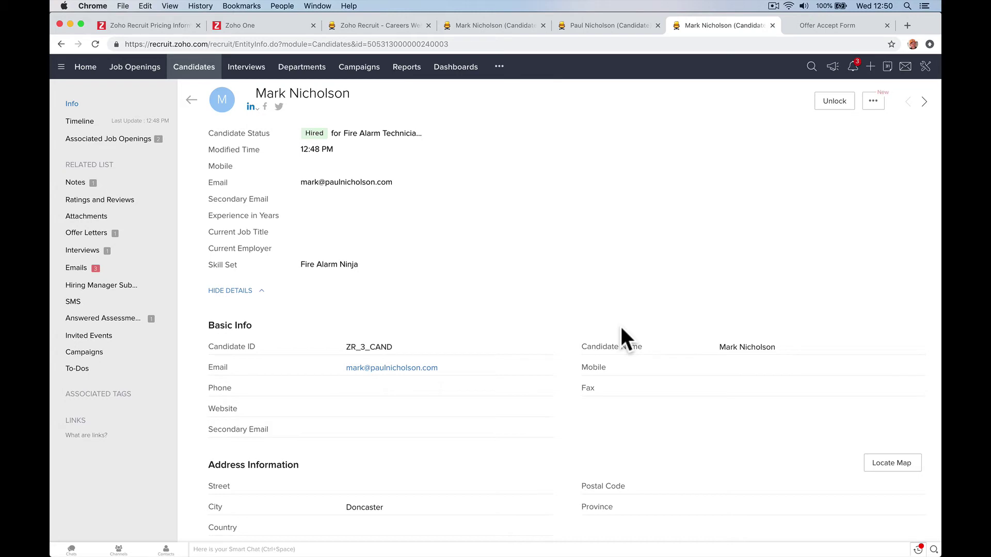
- In two trial mailboxes, read the Hired candidate-status and ZR_1_JOB Filled notifications
mouse_move(510, 539)
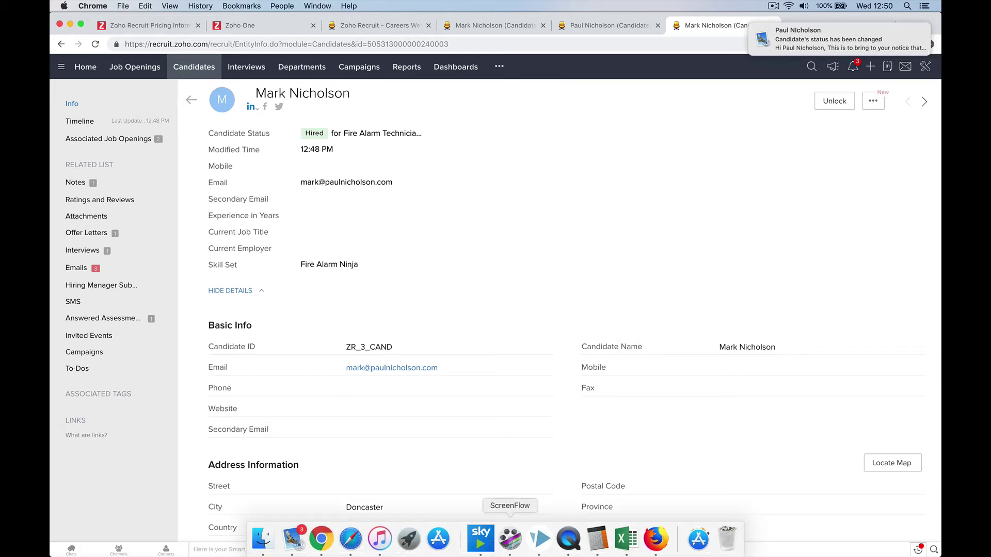
left_click(302, 545)
left_click(123, 121)
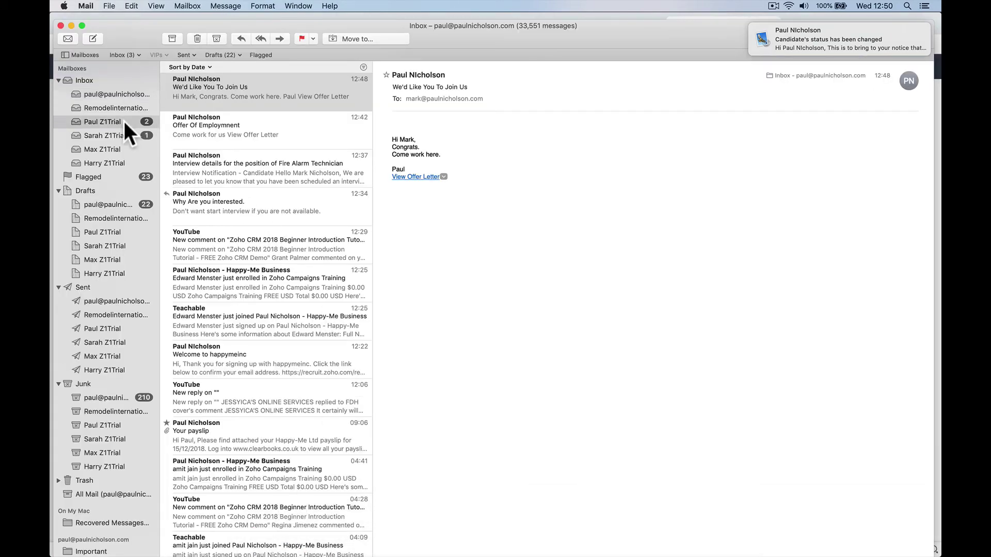
left_click(217, 98)
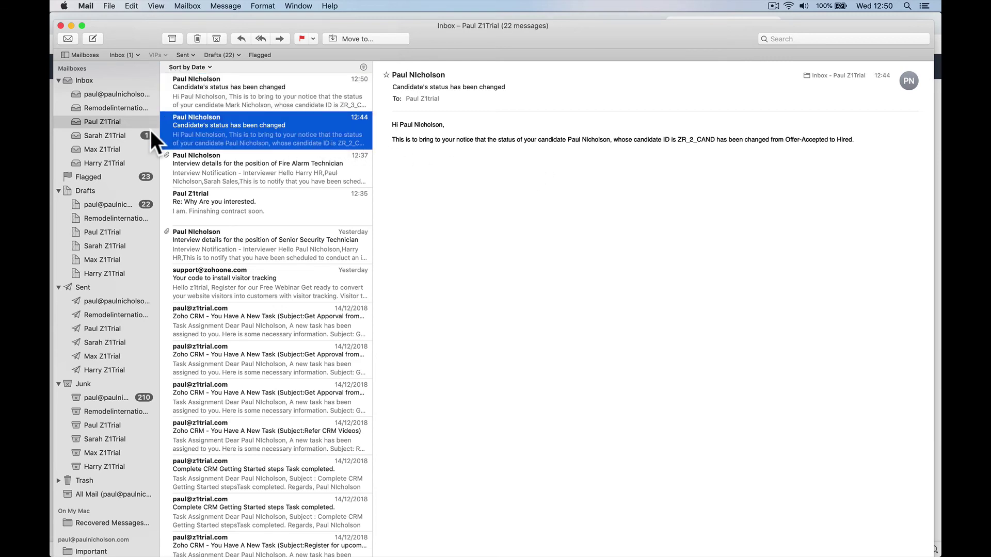
left_click(117, 136)
left_click(277, 86)
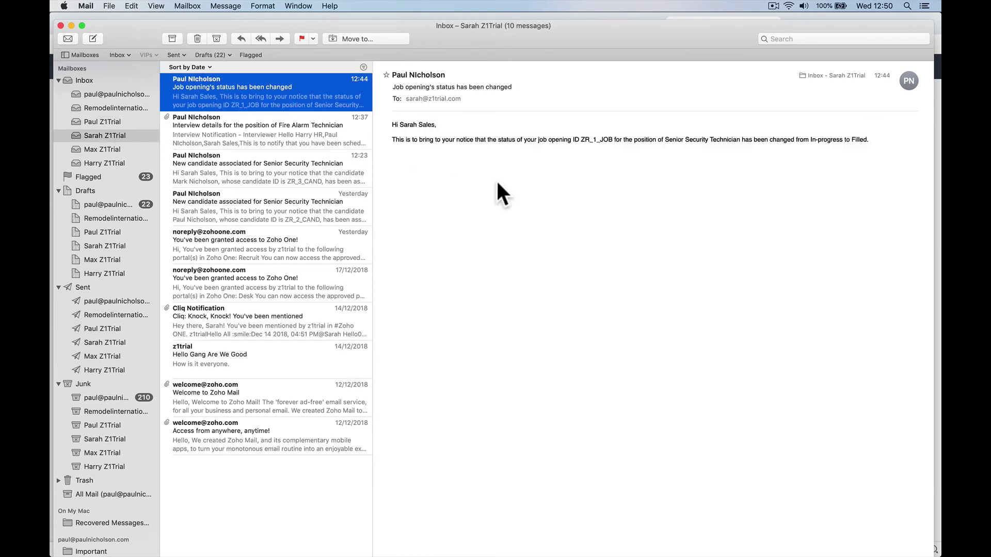
mouse_move(408, 539)
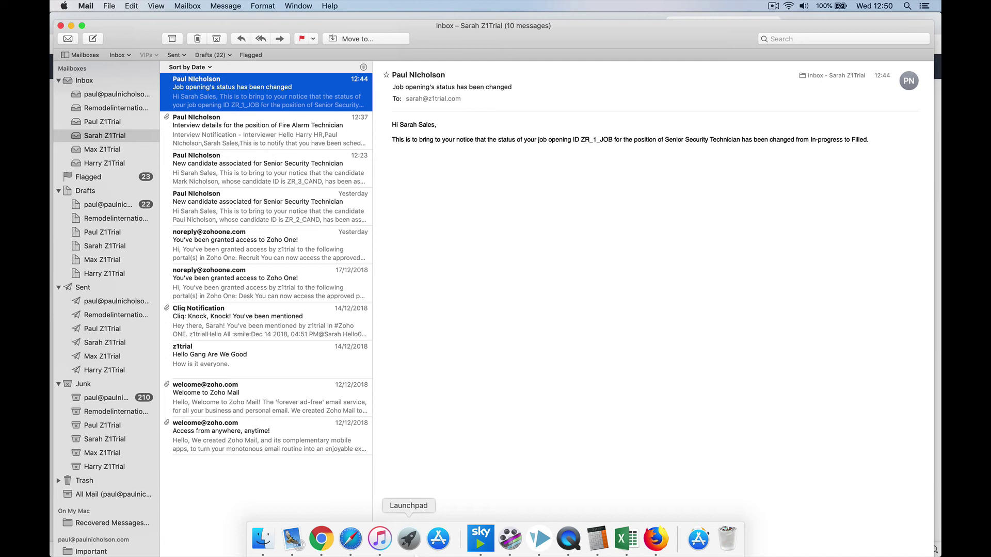
- Return to the Chrome window with the candidate's record showing Hired for Fire Alarm Technician
left_click(321, 539)
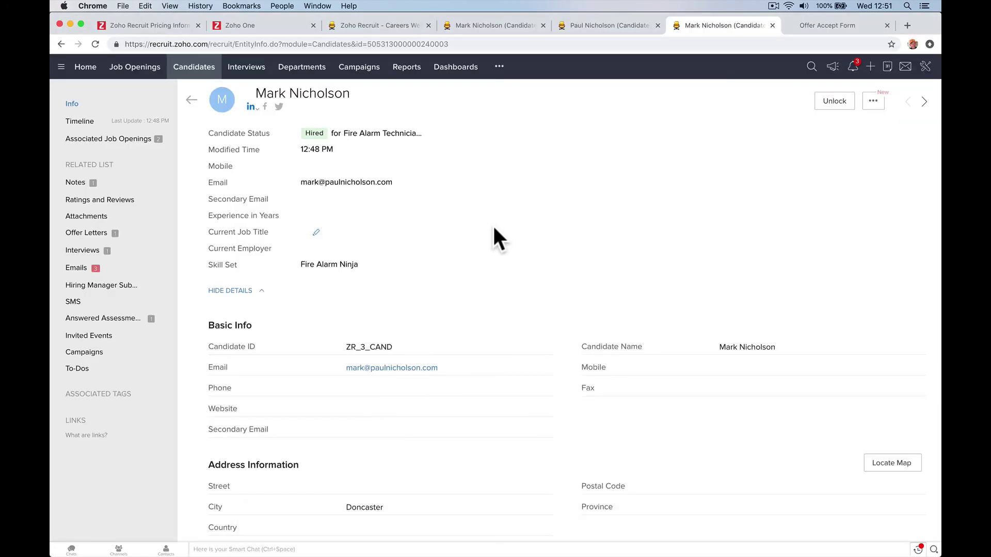